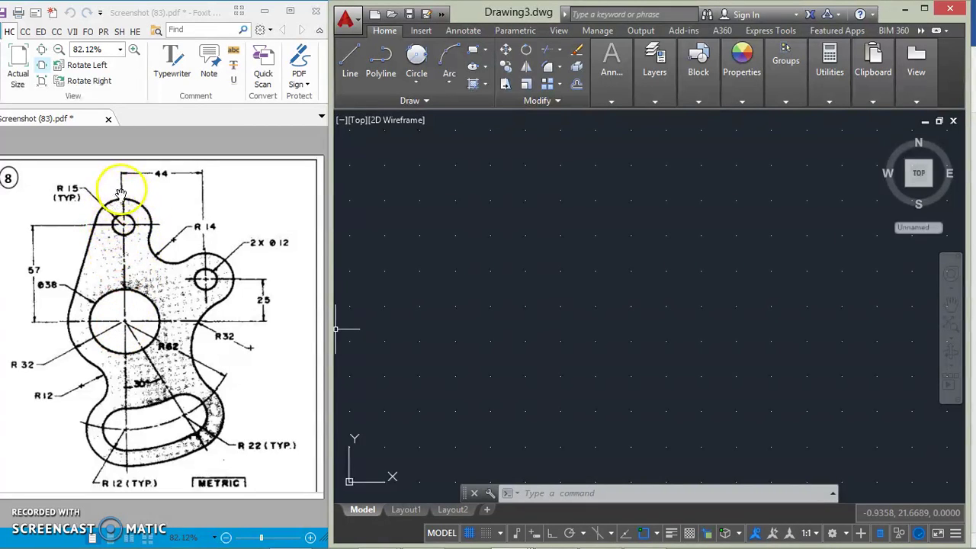
- Draw a vertical construction line 57 units long
left_click(350, 61)
left_click(564, 160)
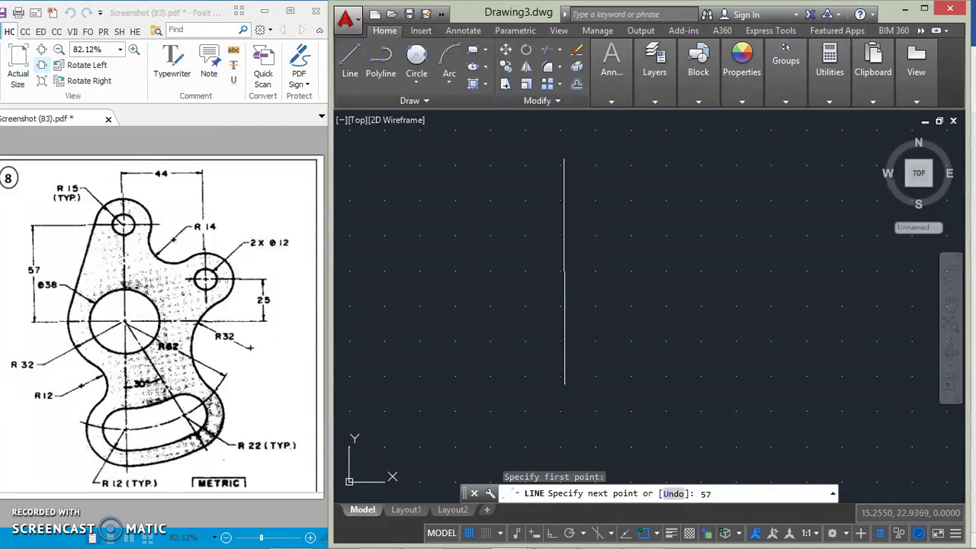
key("Return")
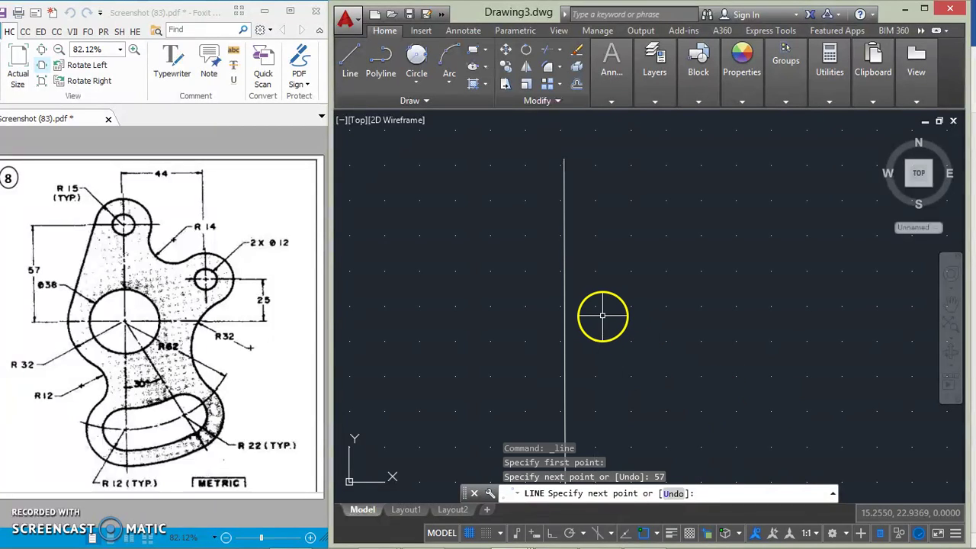
key("Return")
scroll(602, 313, "down", 5)
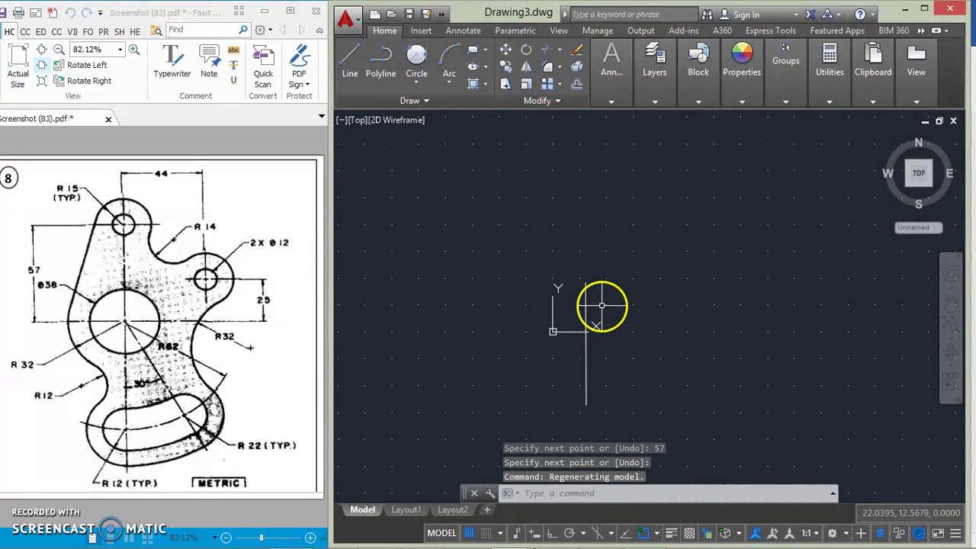
- Move the UCS origin to a clear spot below and to the left of the vertical line
mouse_move(606, 312)
middle_mouse_down()
mouse_move(612, 240)
mouse_move(583, 230)
middle_mouse_up()
left_click(549, 246)
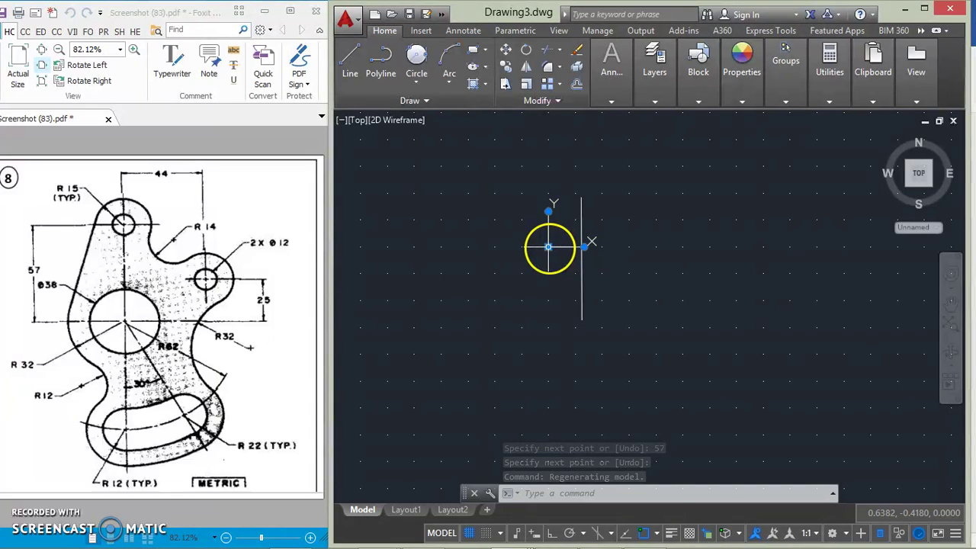
left_click(549, 245)
left_click(380, 436)
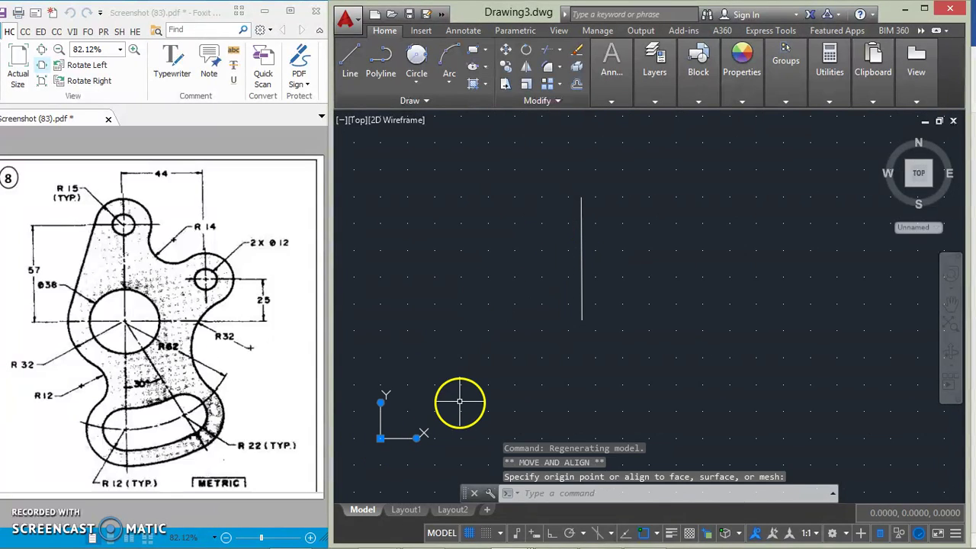
- Offset the vertical line by 44 units to its right
type("l")
key("Return")
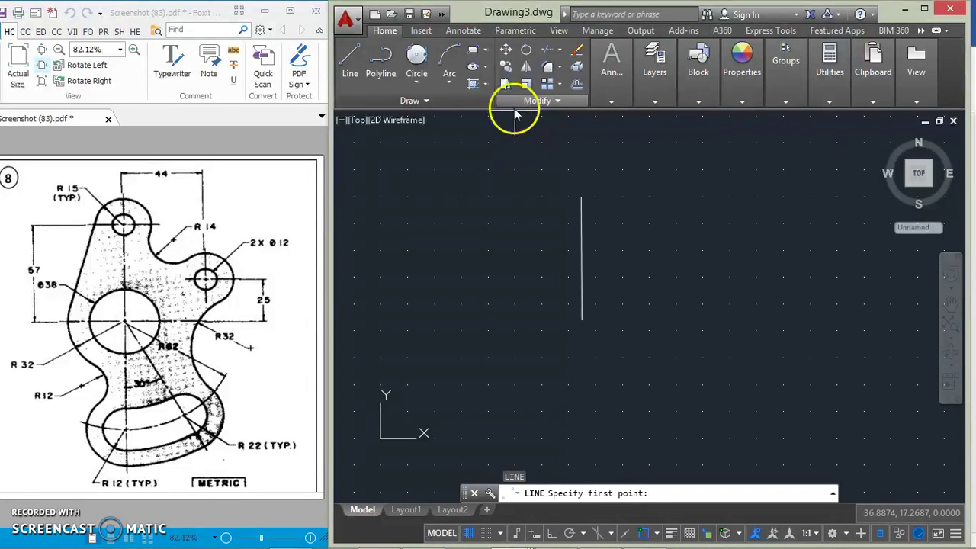
left_click(578, 87)
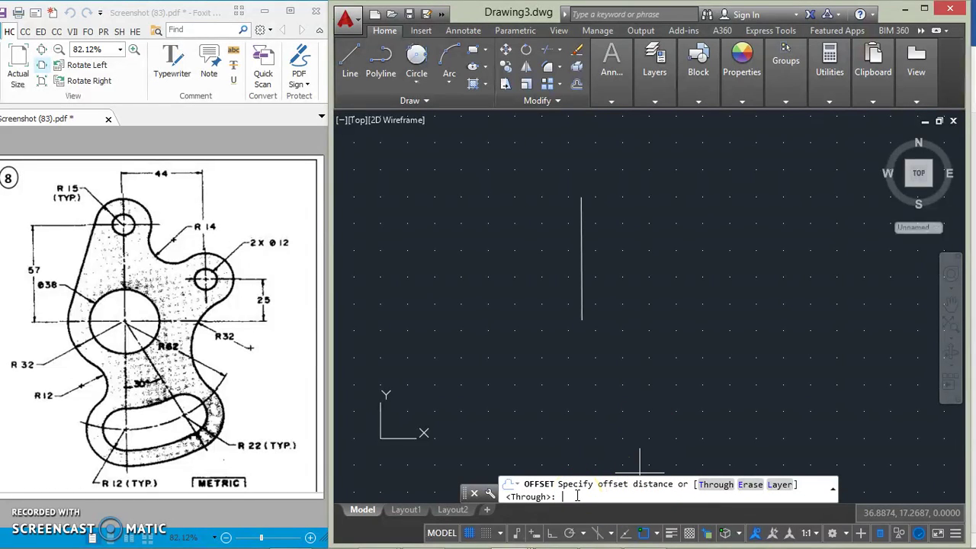
type("44")
key("Return")
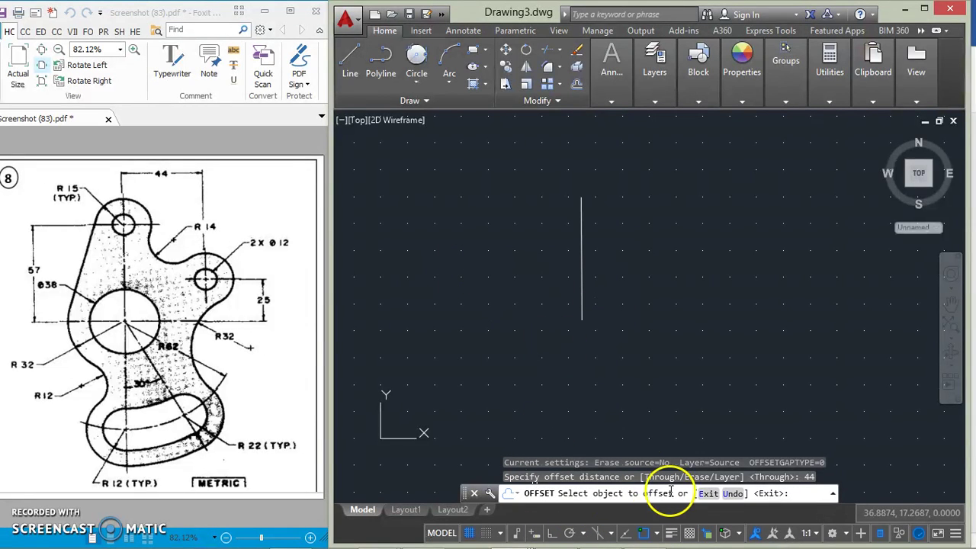
left_click(577, 260)
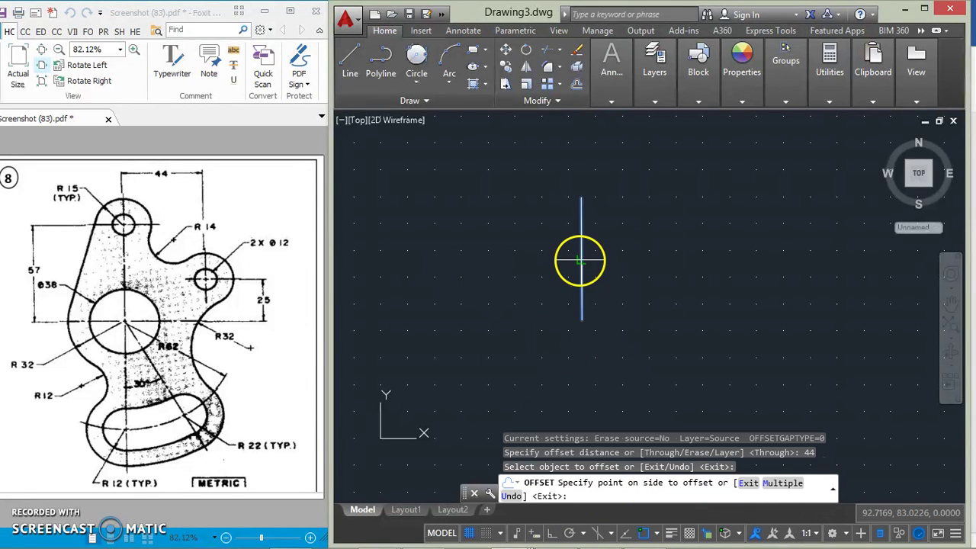
left_click(713, 244)
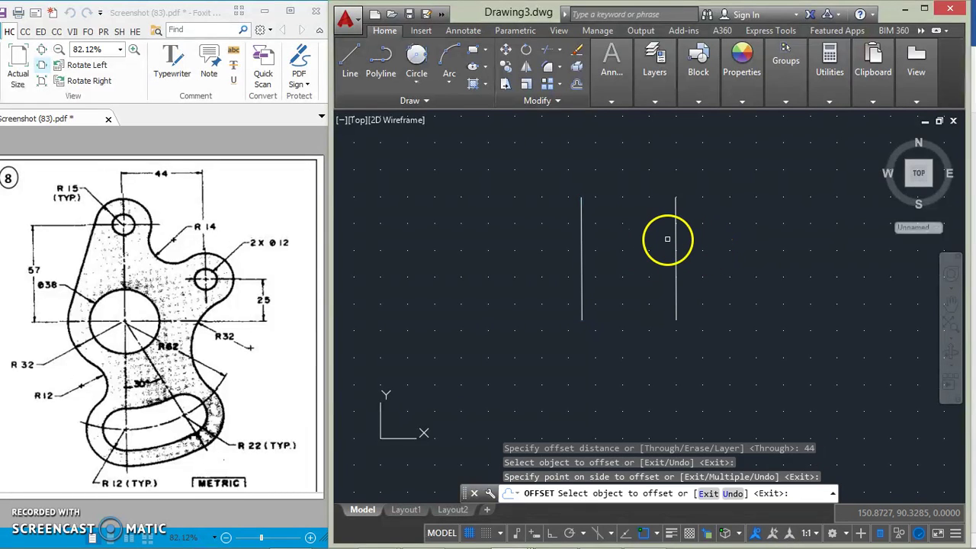
key("Return")
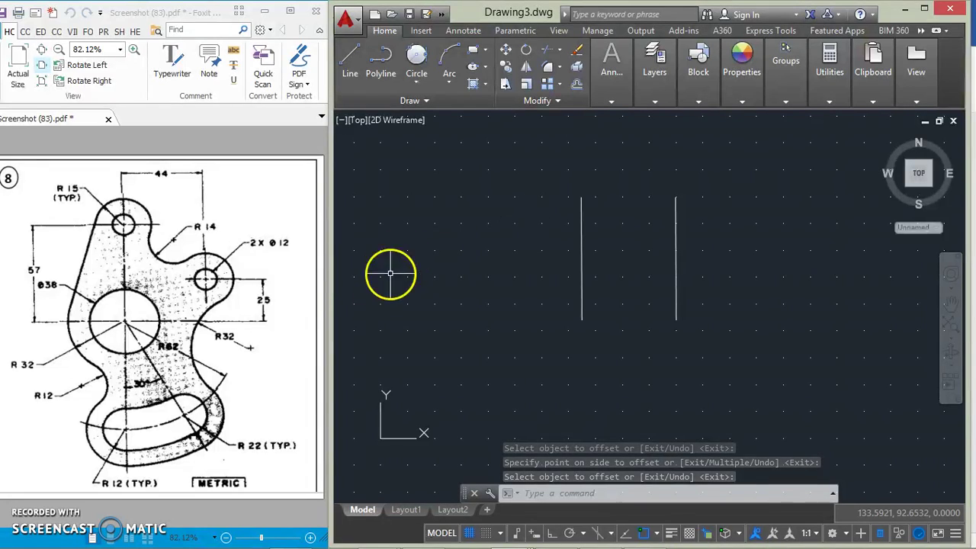
- Draw a horizontal line joining the lower ends of the two vertical lines
left_click(350, 54)
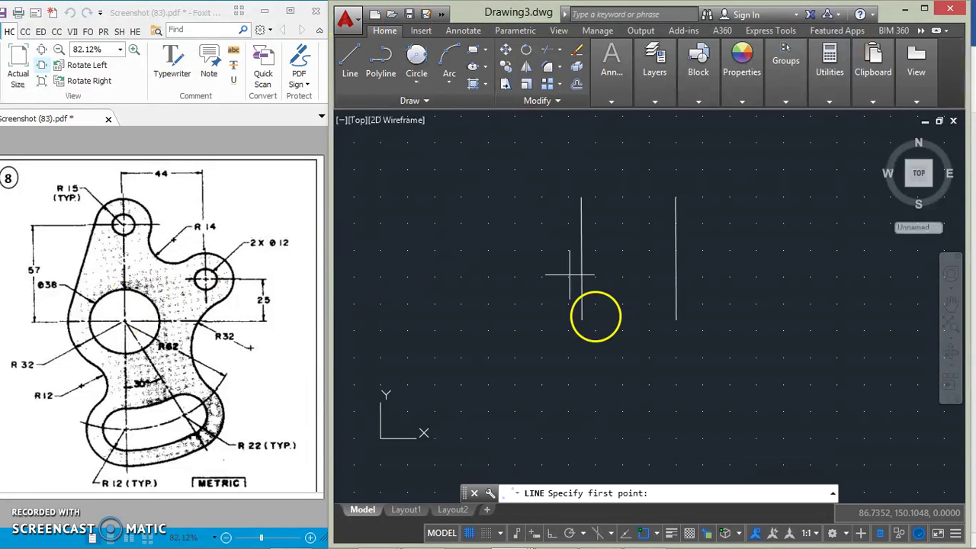
left_click(581, 320)
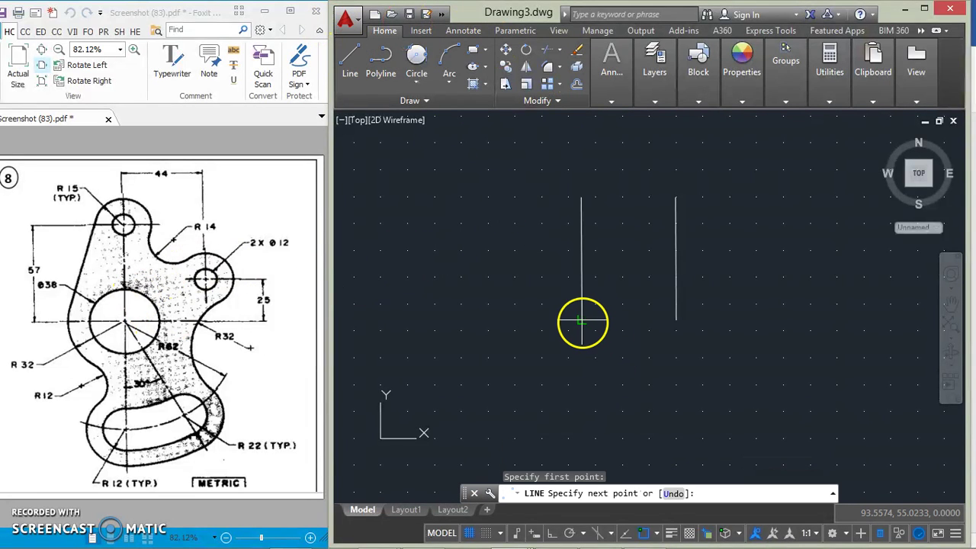
left_click(683, 319)
key("Return")
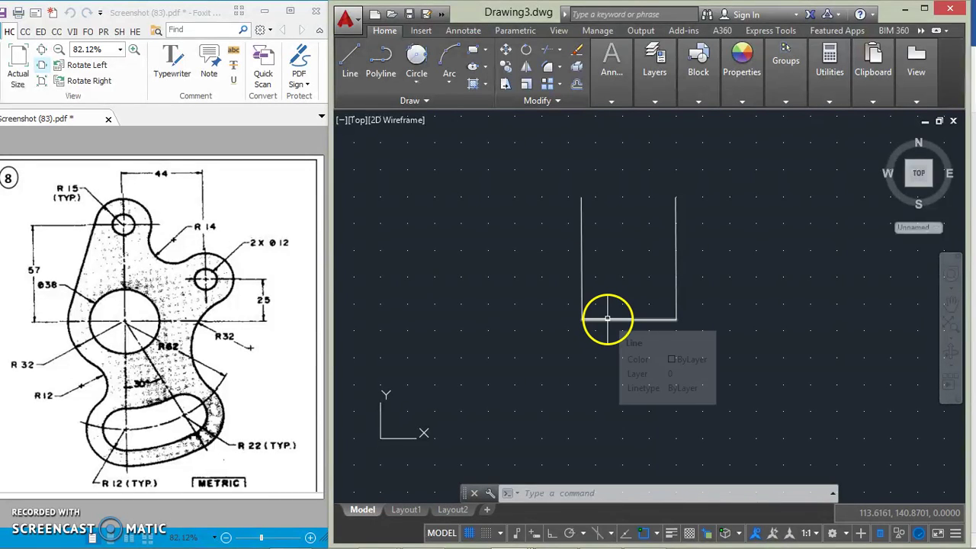
- Offset the horizontal base line upward by 25 units
left_click(575, 85)
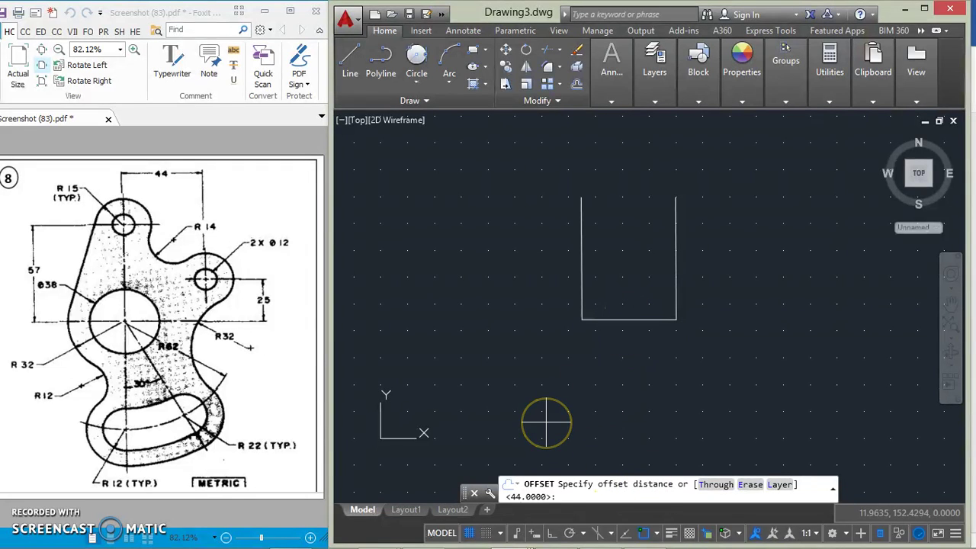
type("25")
key("Return")
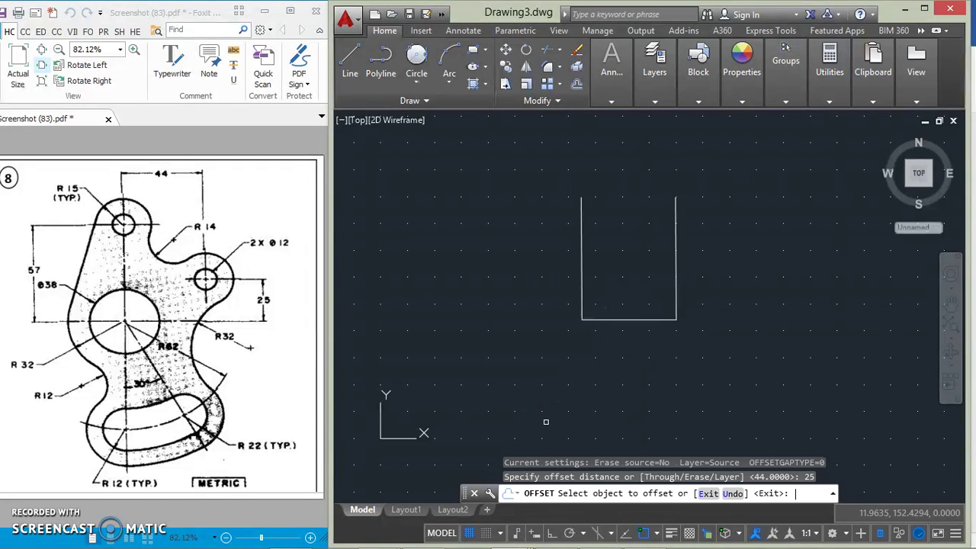
left_click(620, 319)
left_click(659, 272)
key("Return")
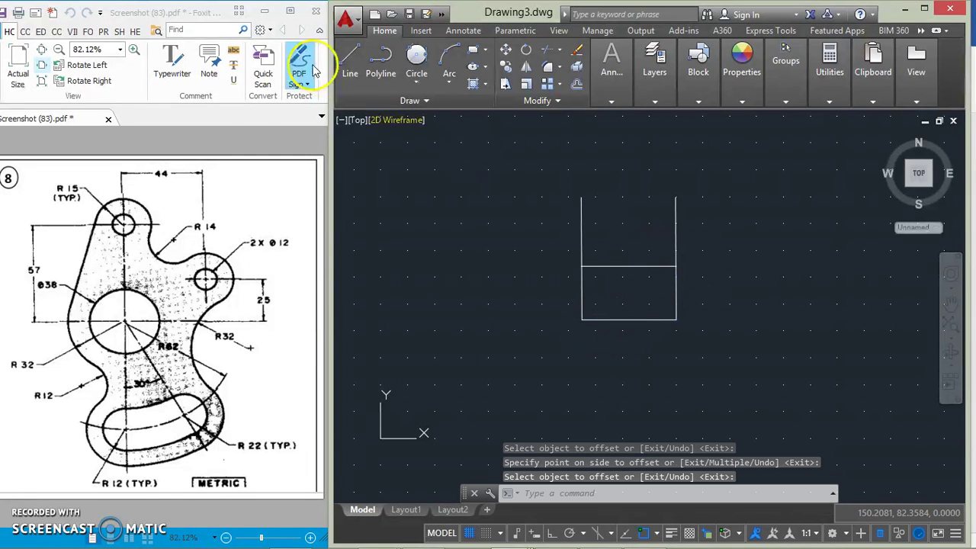
- Draw two circles of diameter 12, centred on the upper horizontal line's right end and the left vertical line's top end
left_click(226, 224)
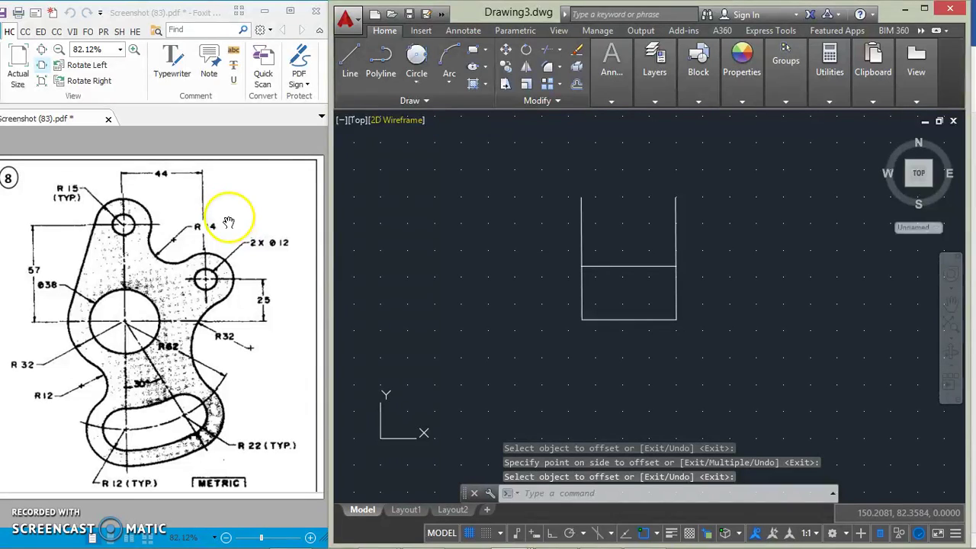
left_click(416, 73)
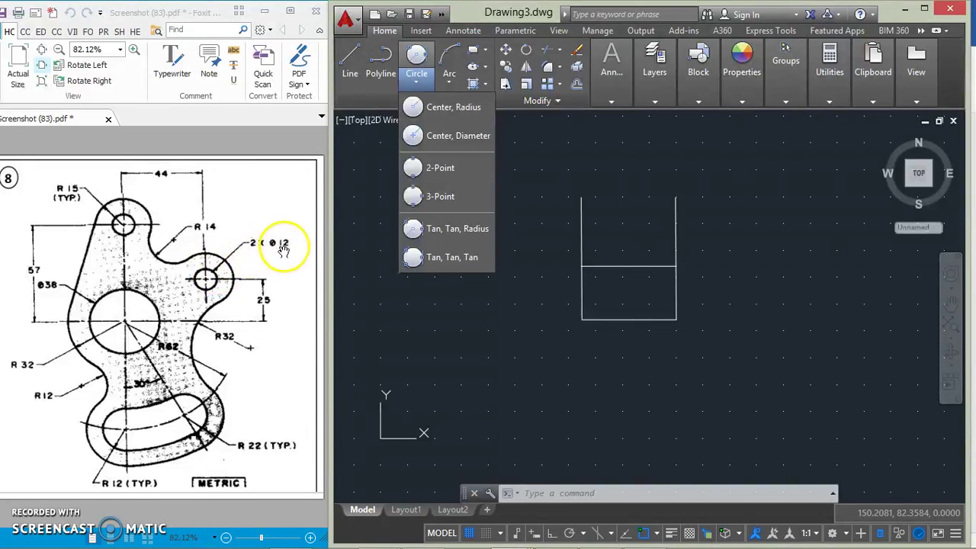
left_click(465, 137)
left_click(674, 267)
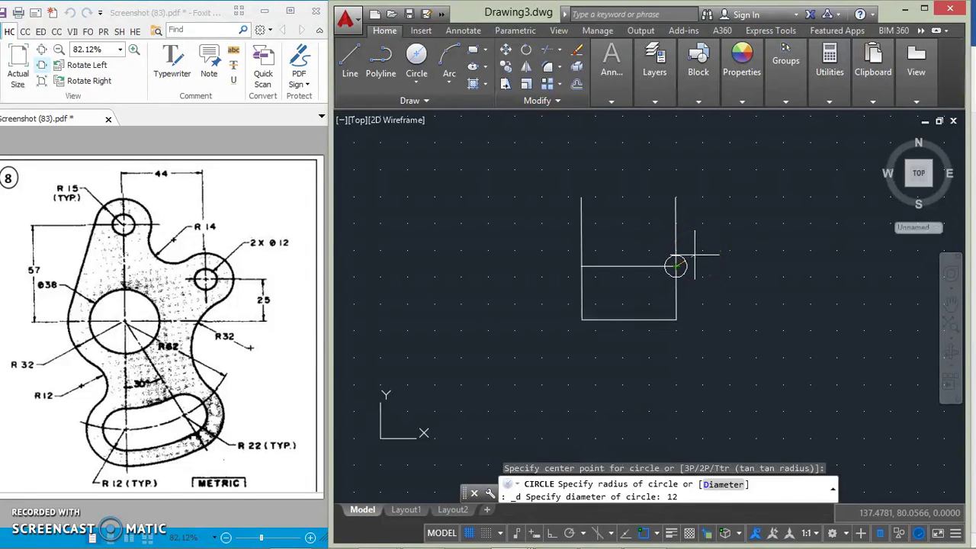
key("Return")
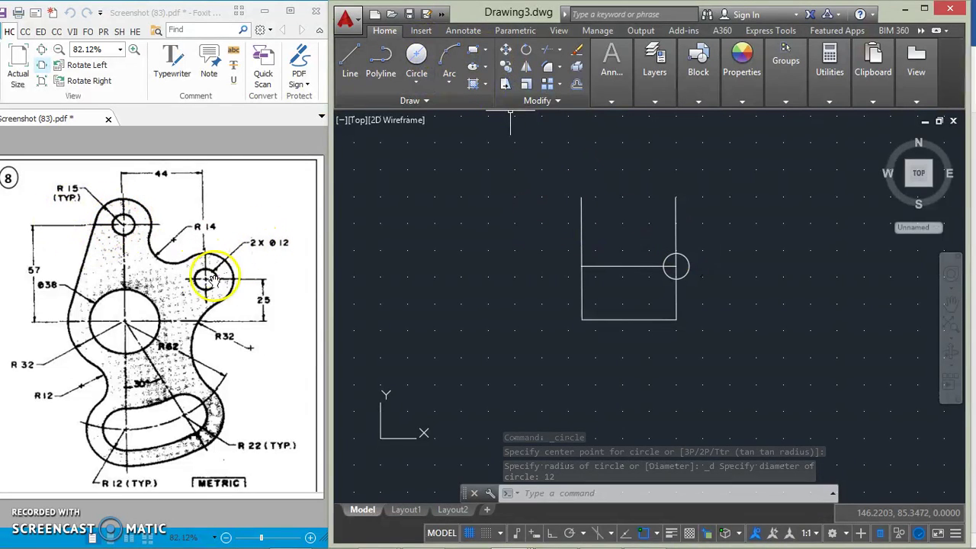
left_click(416, 56)
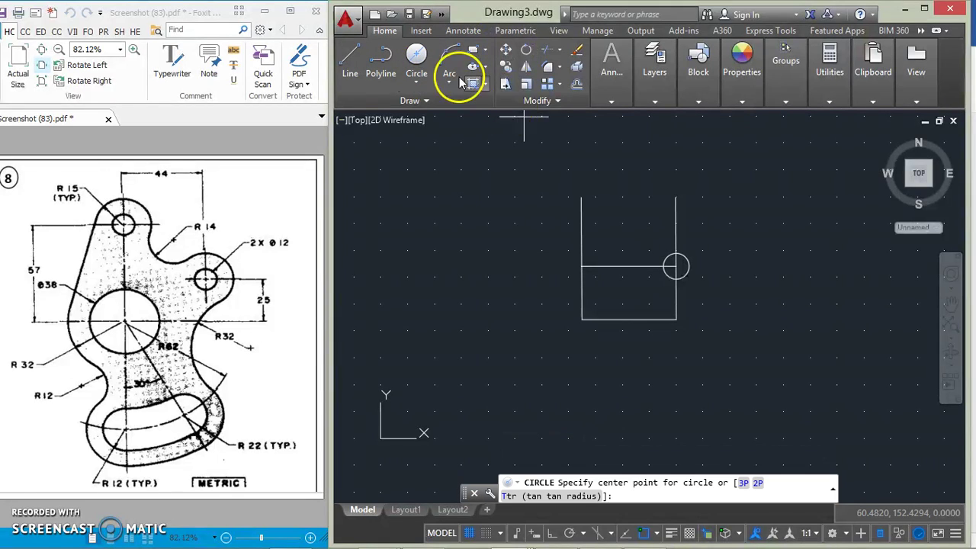
left_click(582, 198)
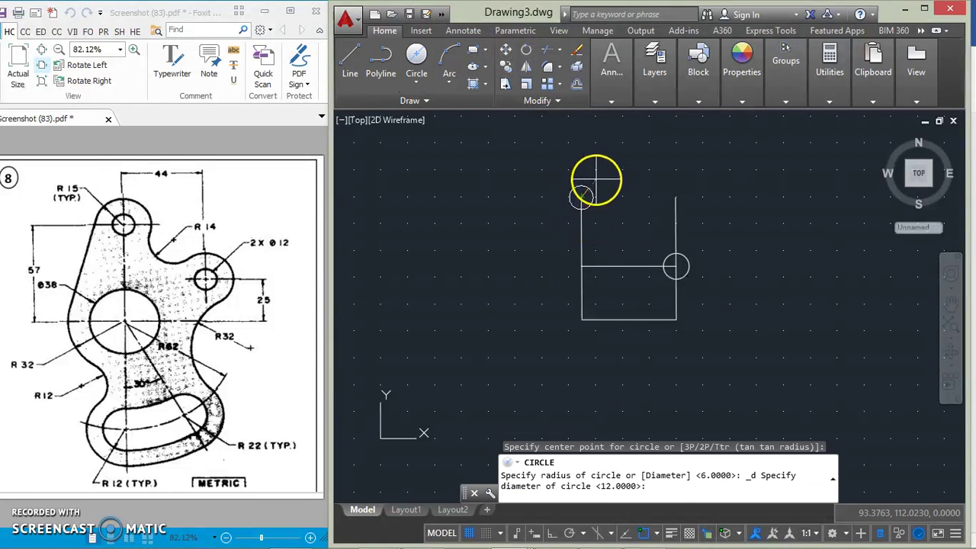
key("Return")
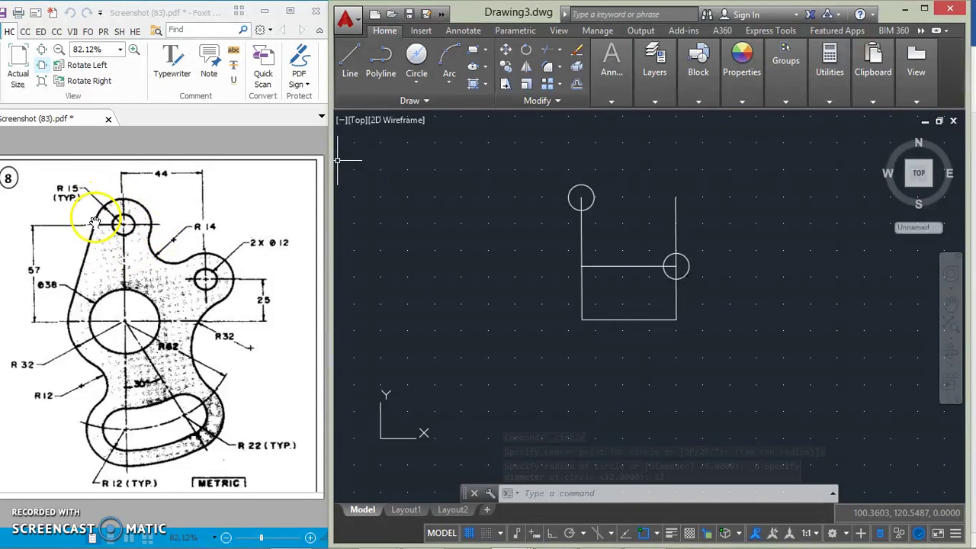
- Draw a concentric circle of radius 15 around each of the two 12-diameter holes
left_click(421, 76)
left_click(419, 105)
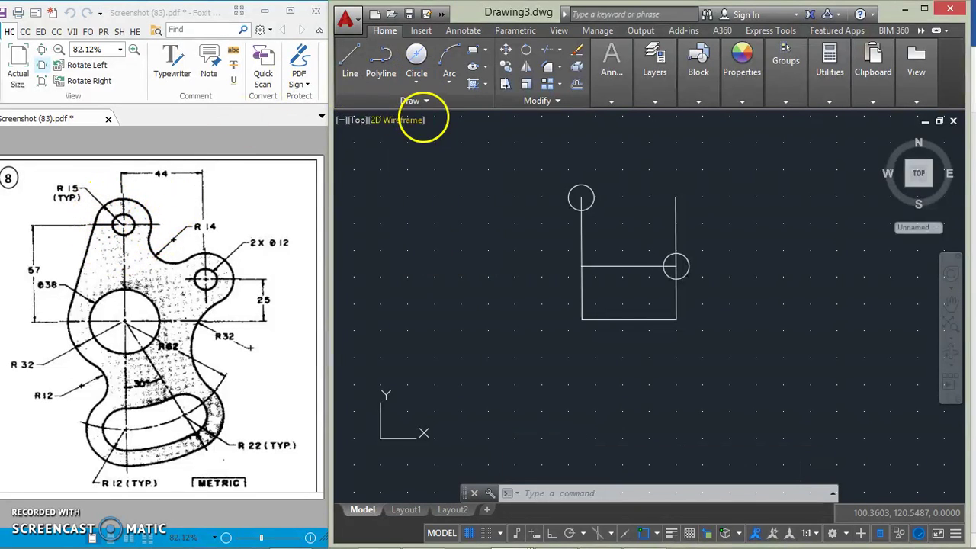
left_click(581, 198)
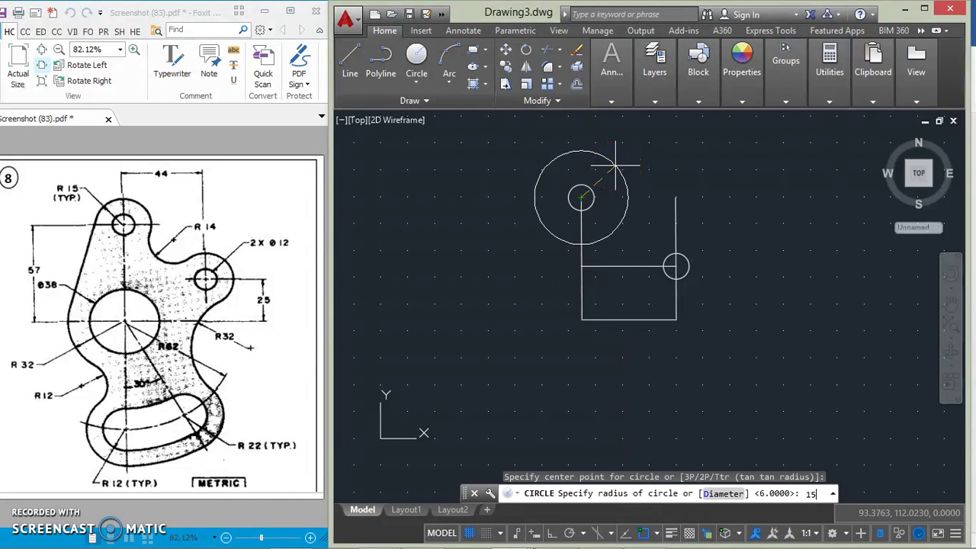
key("Return")
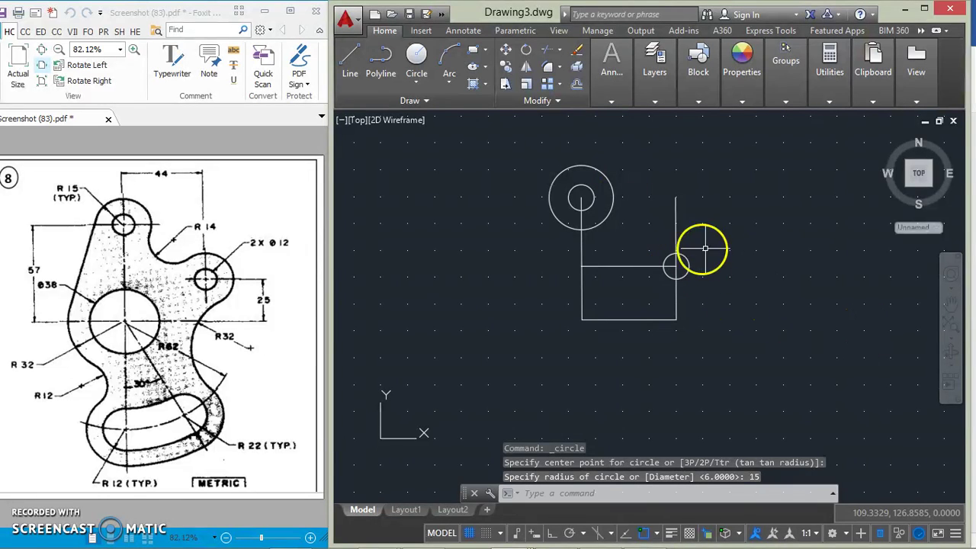
left_click(417, 50)
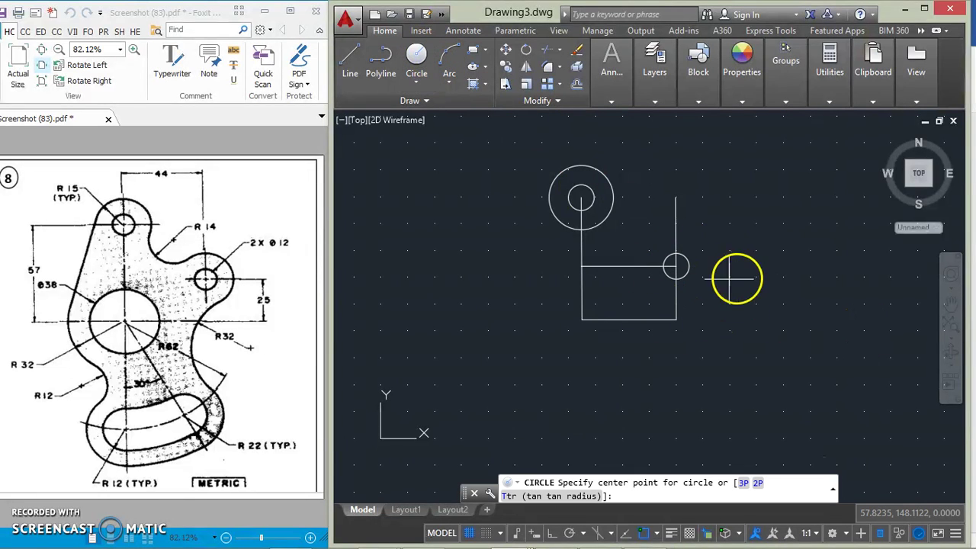
left_click(676, 266)
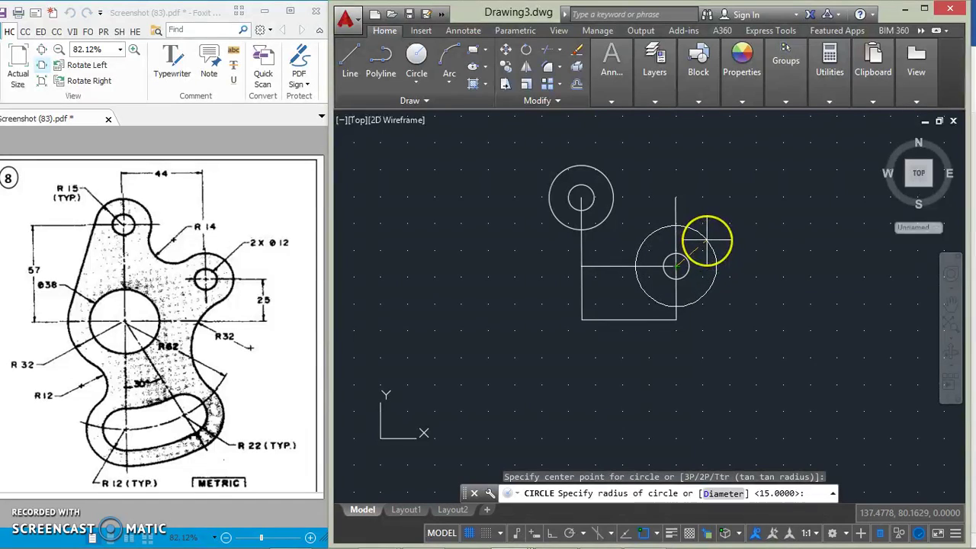
type("15")
key("Return")
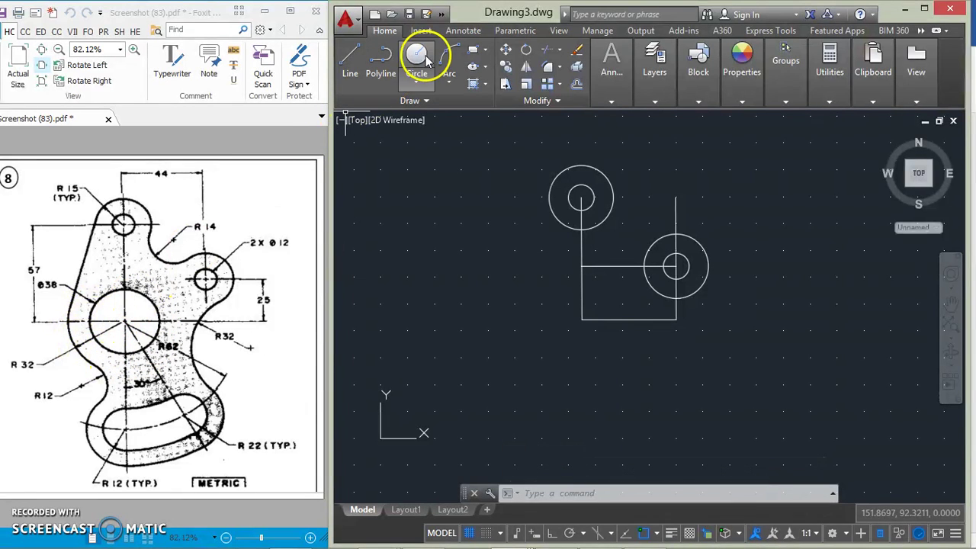
- Draw a circle of diameter 38 centred on the lower end of the left vertical line
left_click(417, 82)
left_click(439, 147)
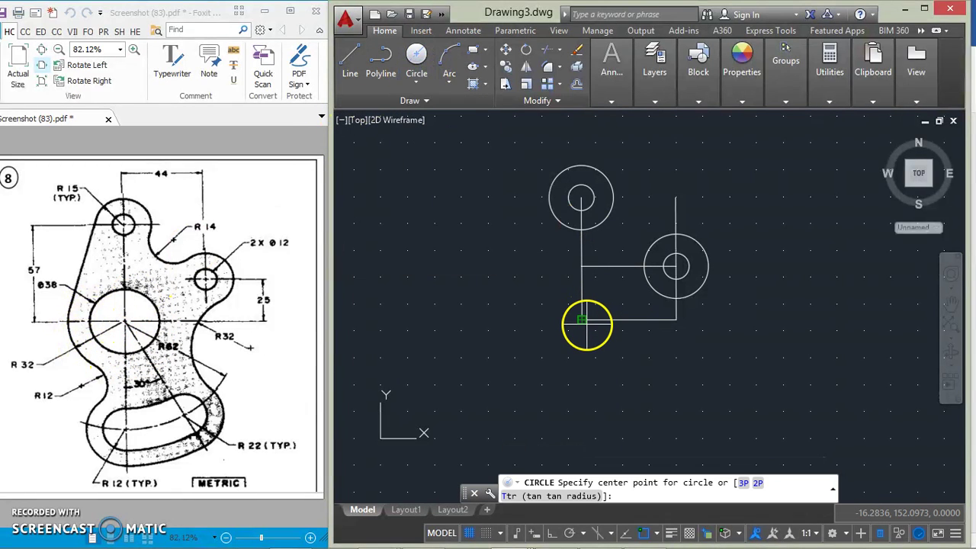
left_click(581, 320)
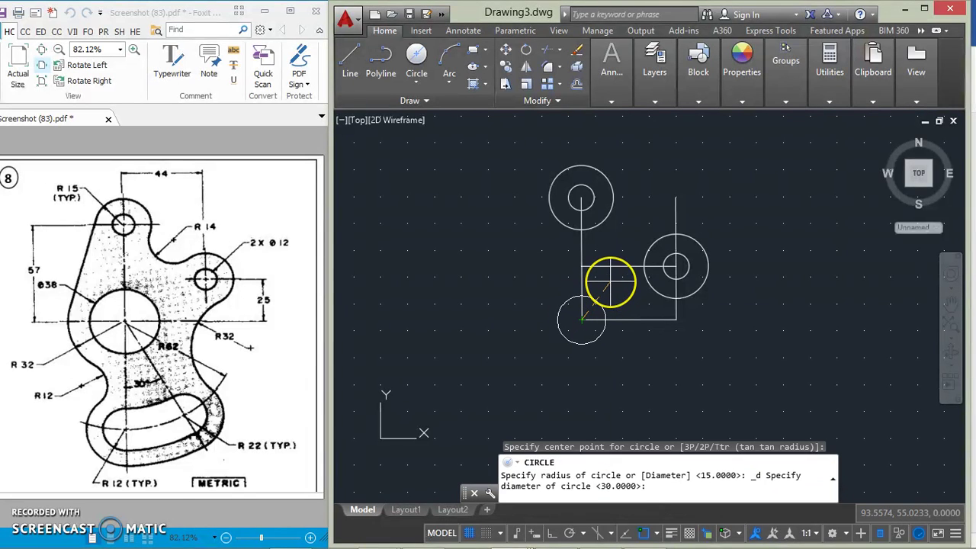
key("Return")
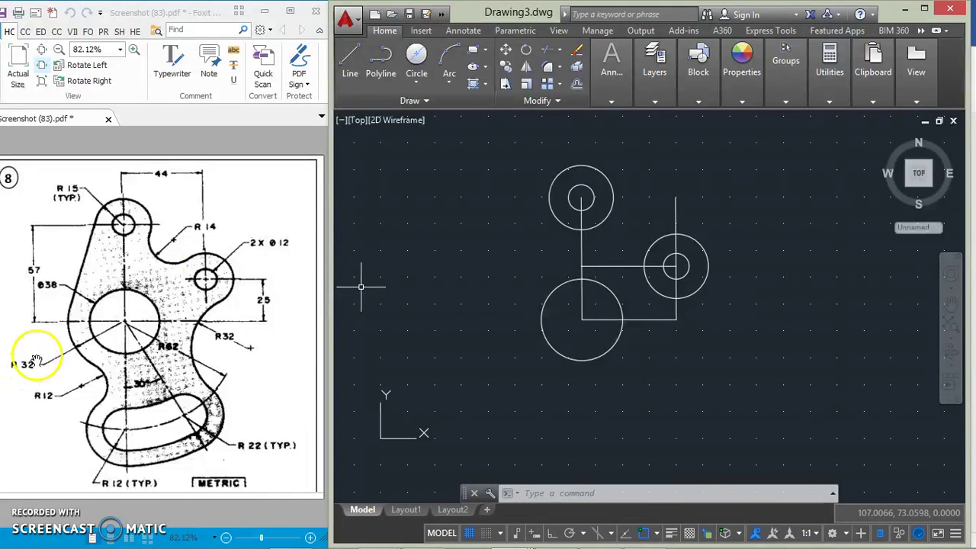
- Draw a circle of radius 32 concentric with the 38-diameter circle
left_click(416, 76)
left_click(442, 106)
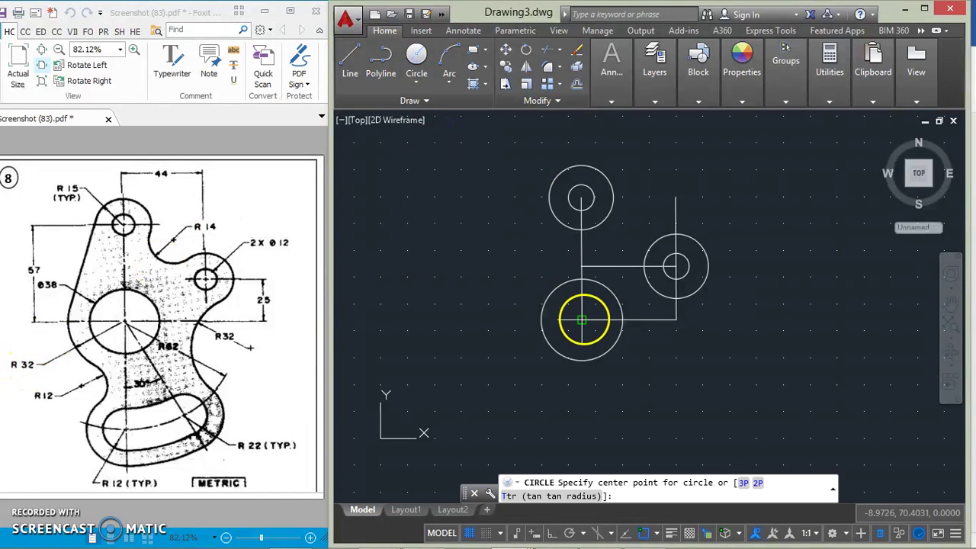
left_click(581, 319)
type("3")
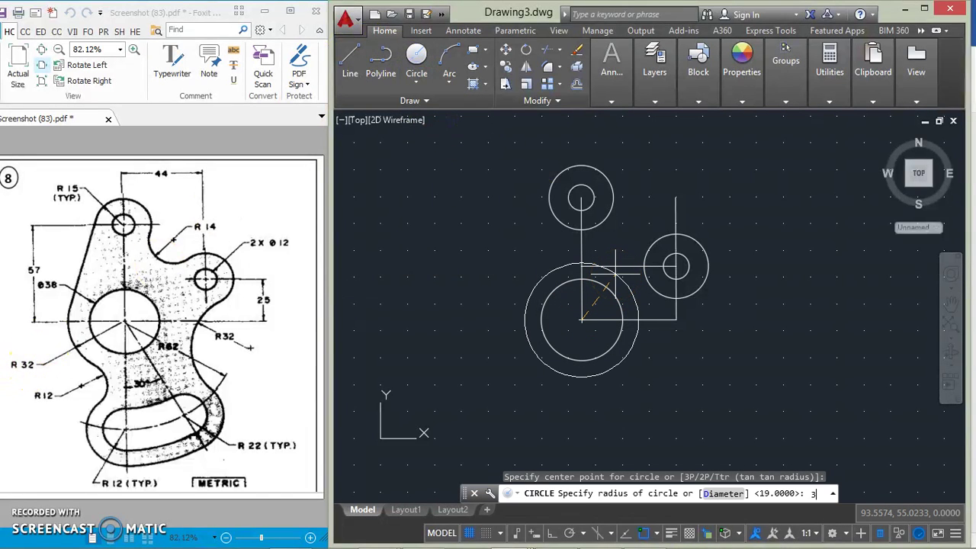
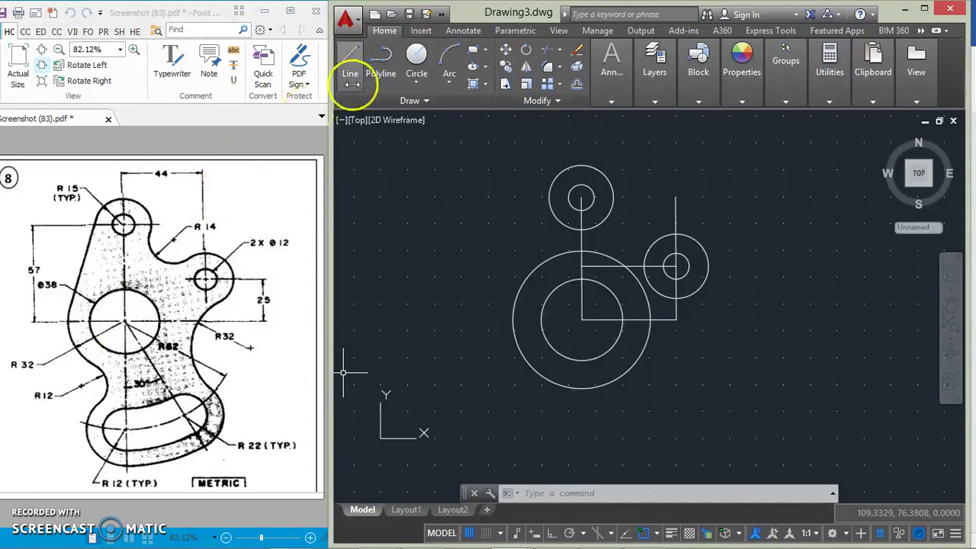
- Draw a line 62 units long from the 38-diameter circle's centre at 300°, using polar tracking in 30° increments
left_click(352, 73)
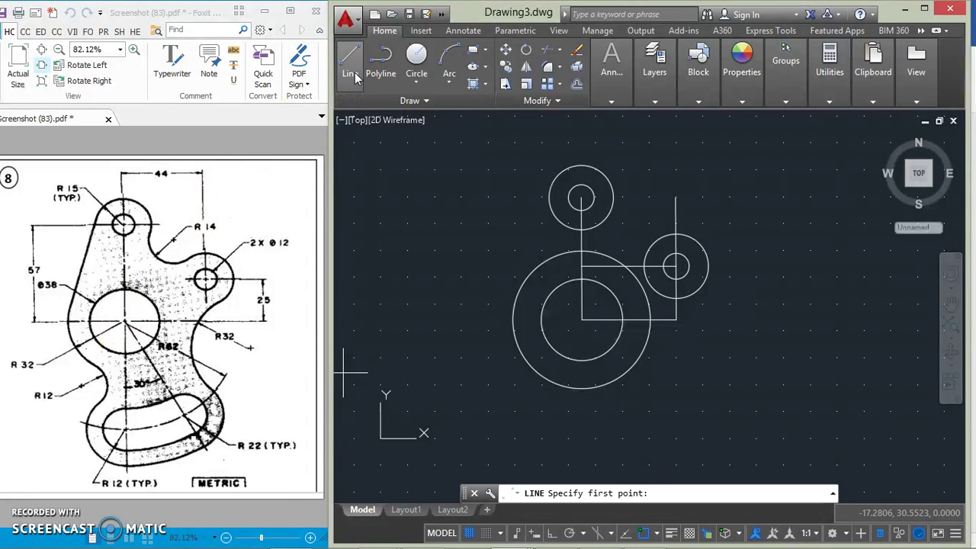
left_click(572, 534)
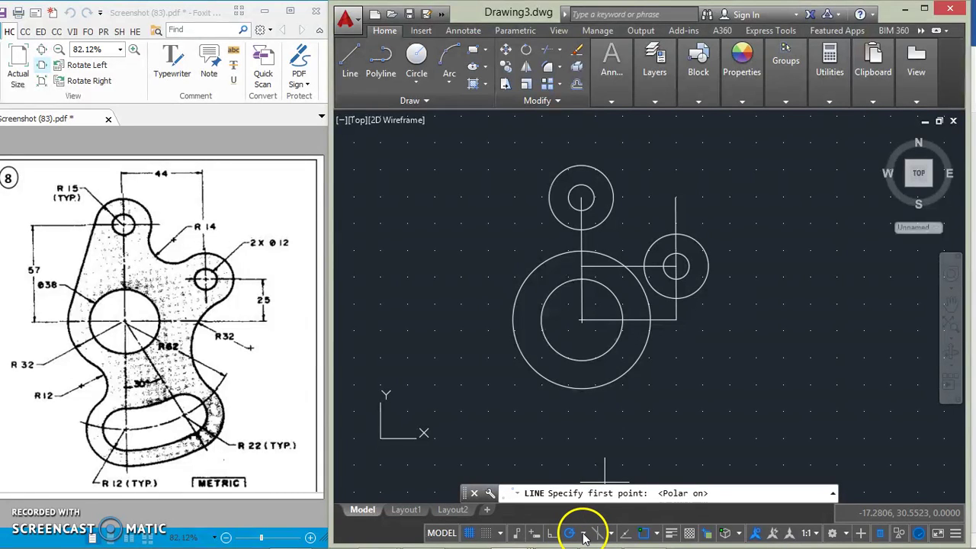
left_click(583, 534)
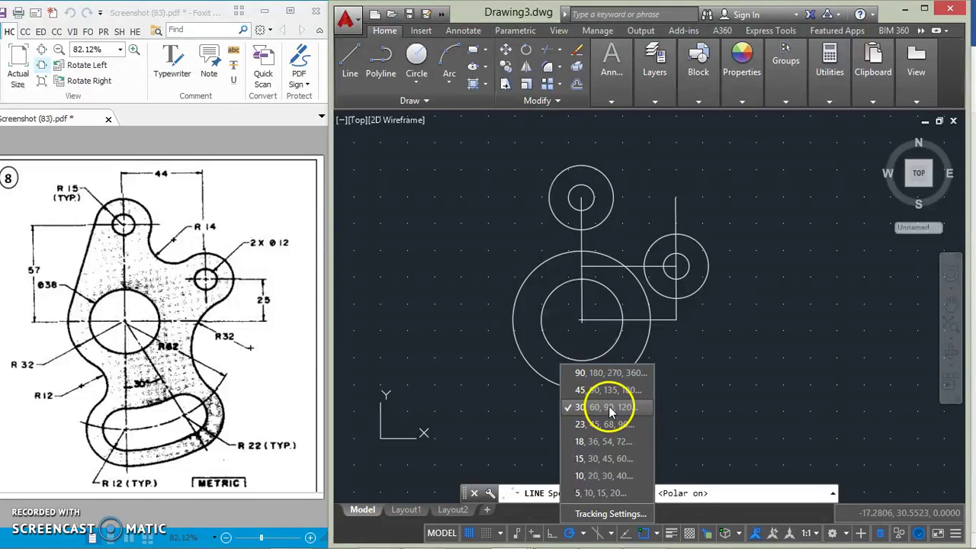
left_click(577, 410)
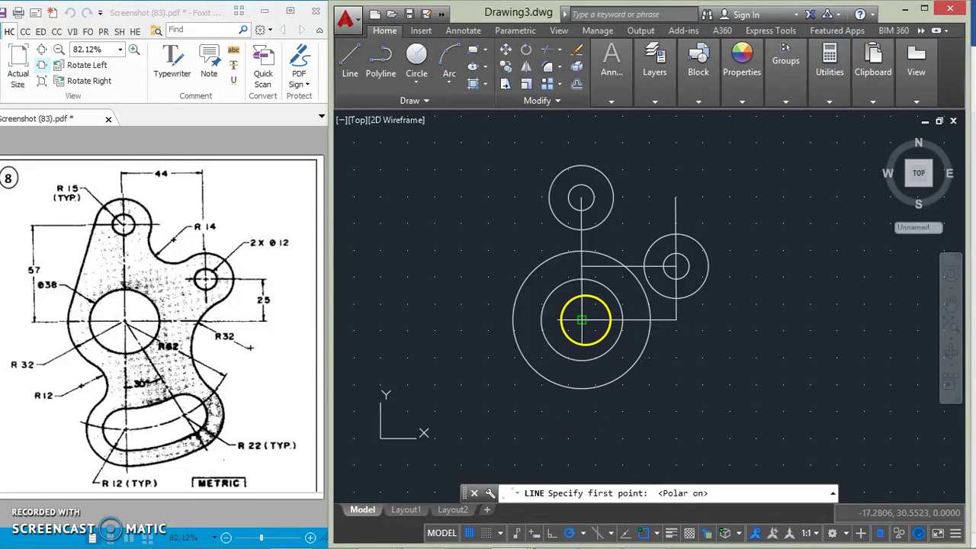
left_click(582, 321)
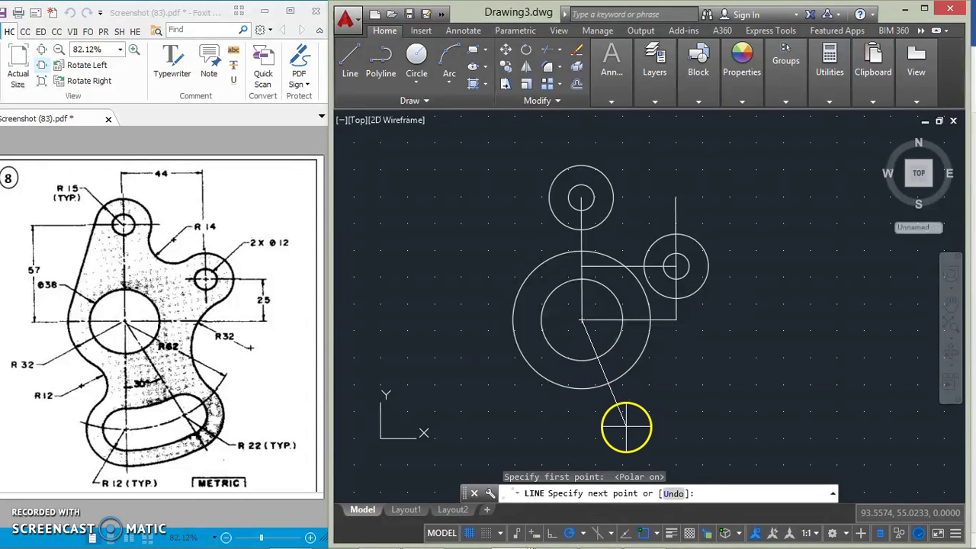
left_click(665, 463)
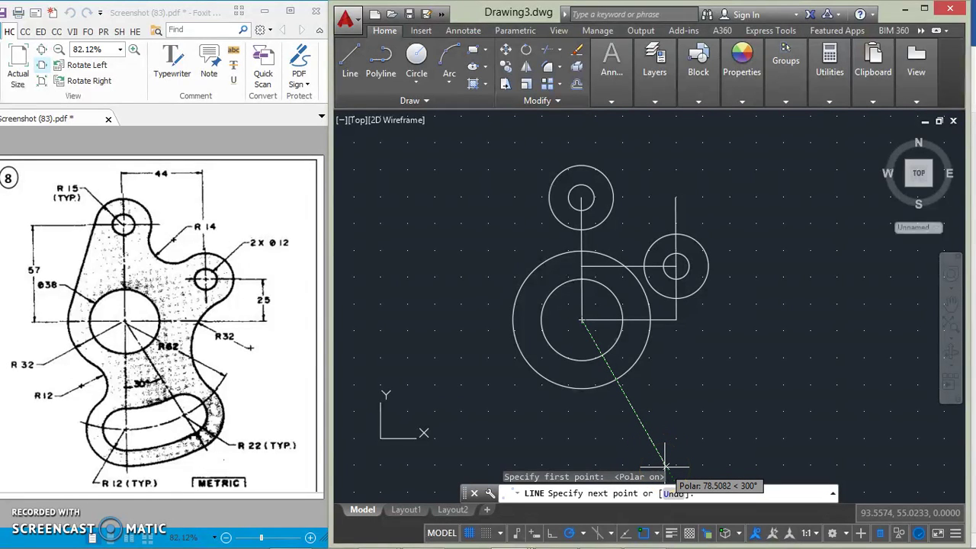
type("6")
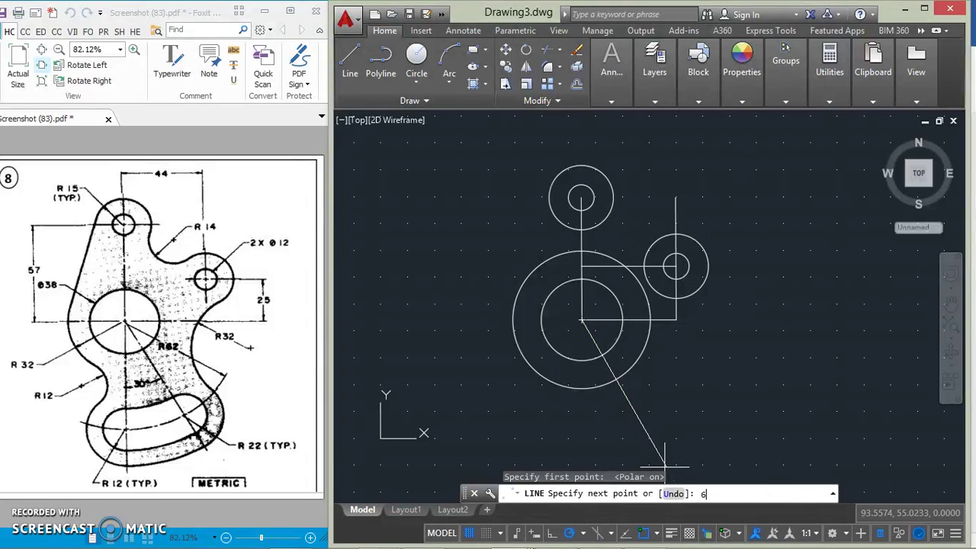
type("2")
key("Return")
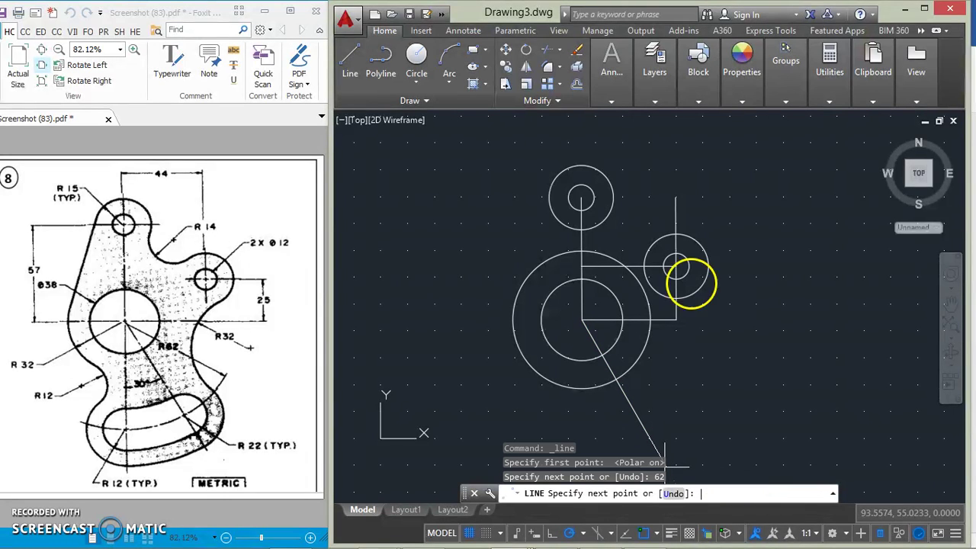
key("Return")
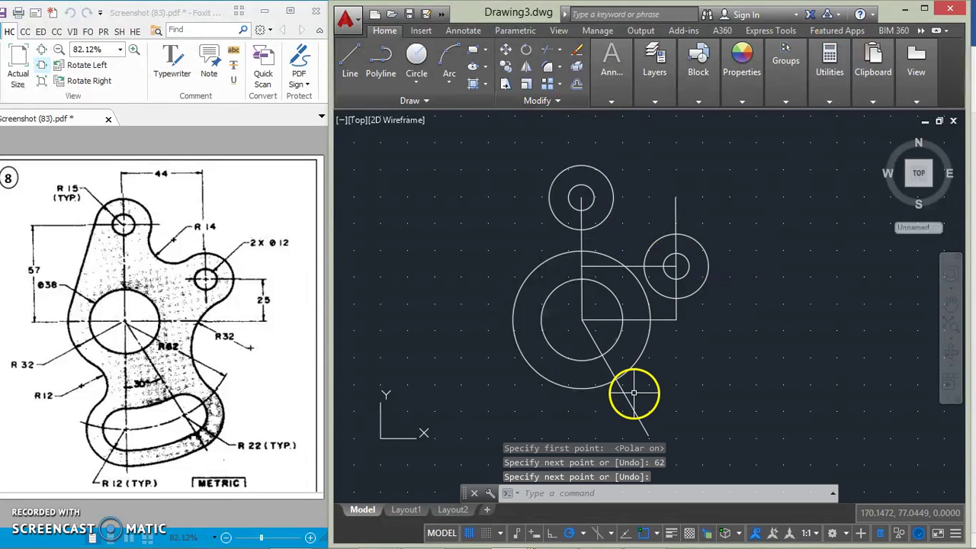
left_click(629, 395)
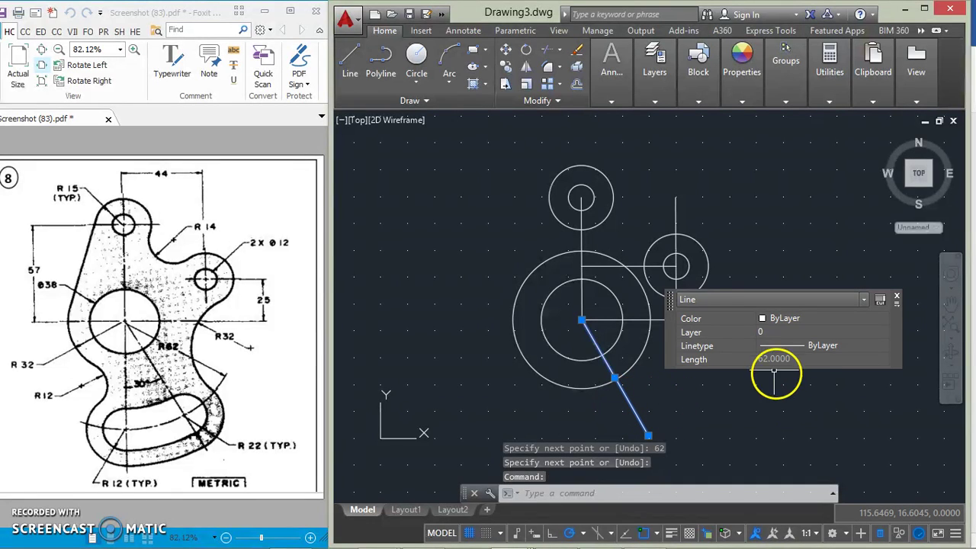
key("Escape")
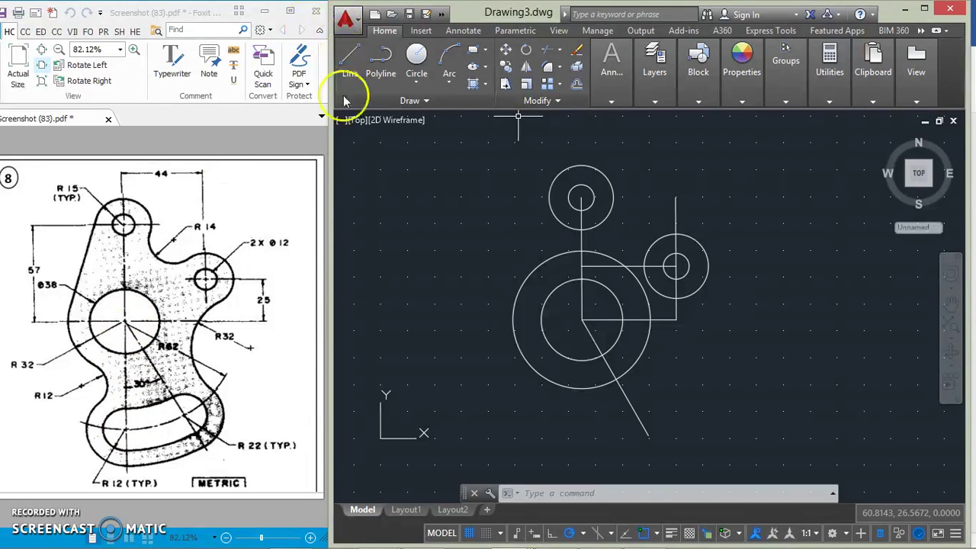
- Draw a vertical line 62 units straight down from the 38-diameter circle's centre with Ortho on
left_click(349, 54)
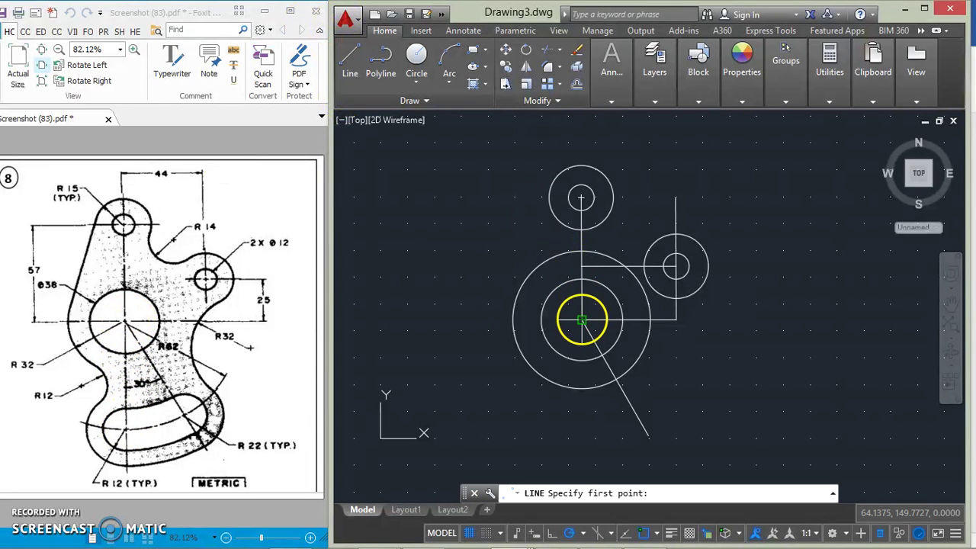
left_click(581, 320)
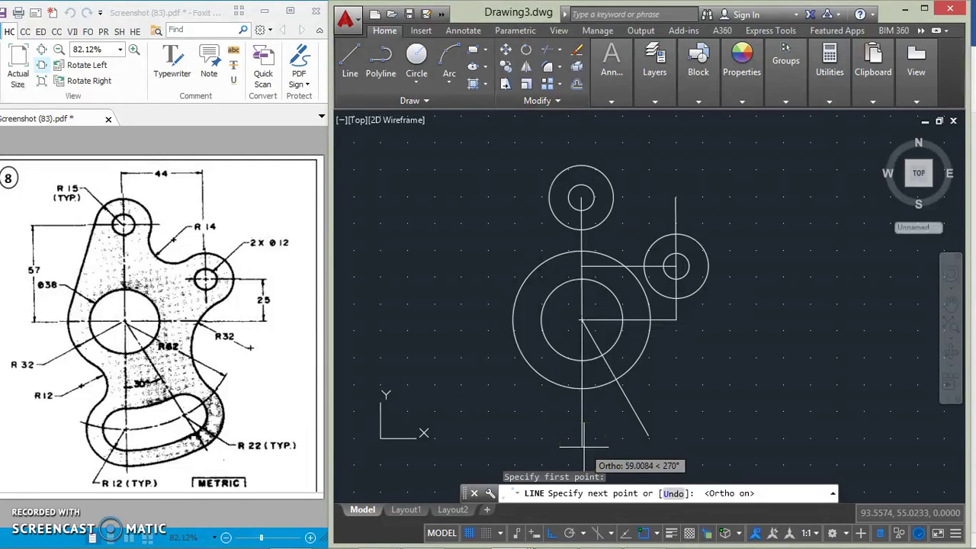
type("6")
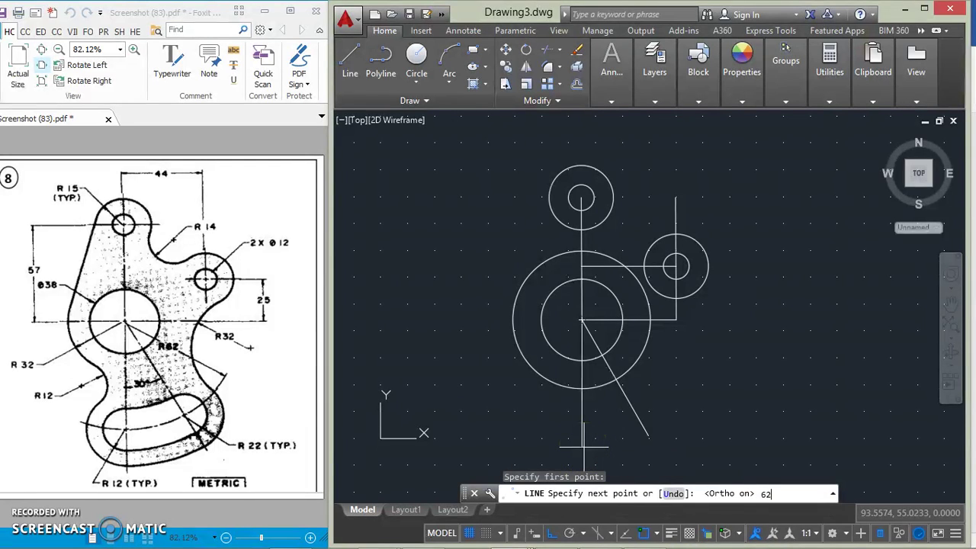
type("2")
key("Return")
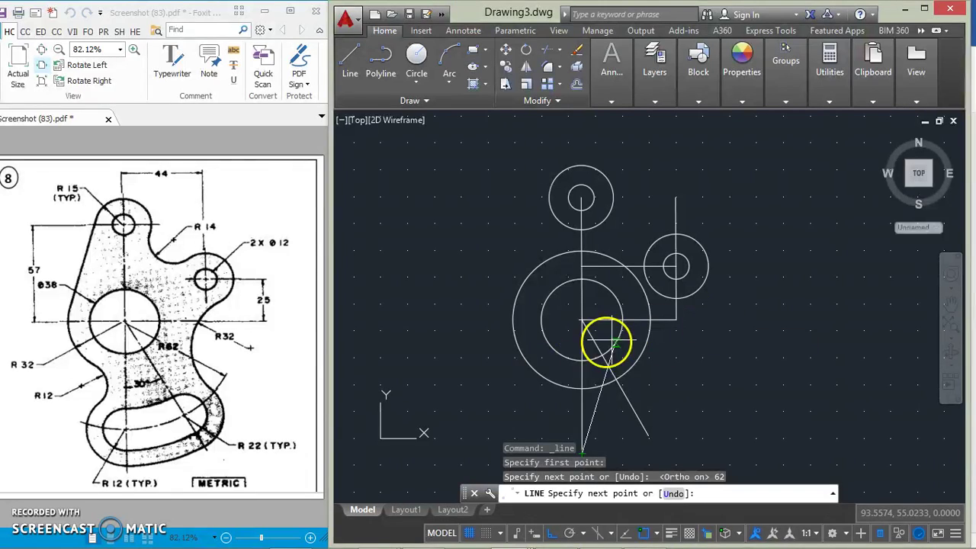
right_click(664, 341)
middle_click_drag(675, 364, 688, 330)
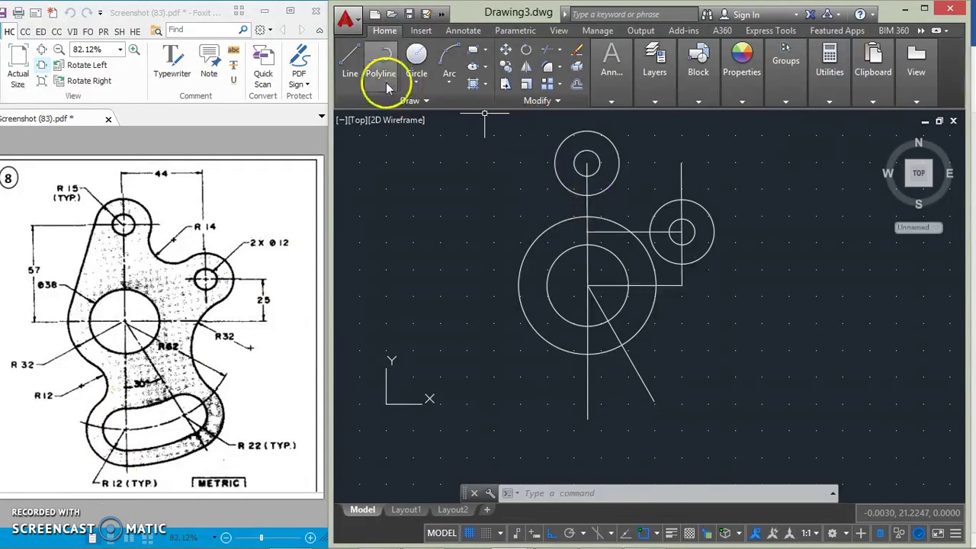
- Draw two circles of radius 12, centred on the lower ends of the vertical line and the angled line
left_click(416, 63)
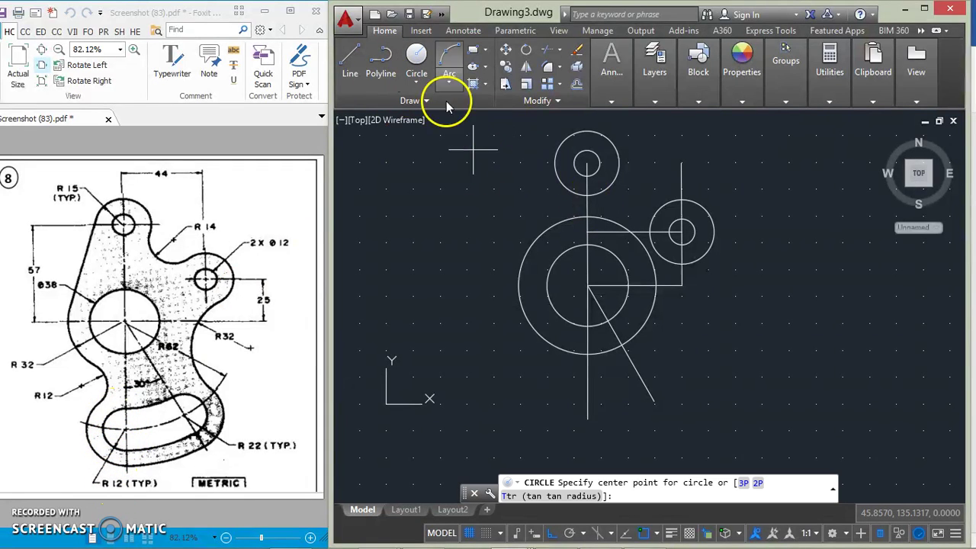
left_click(588, 419)
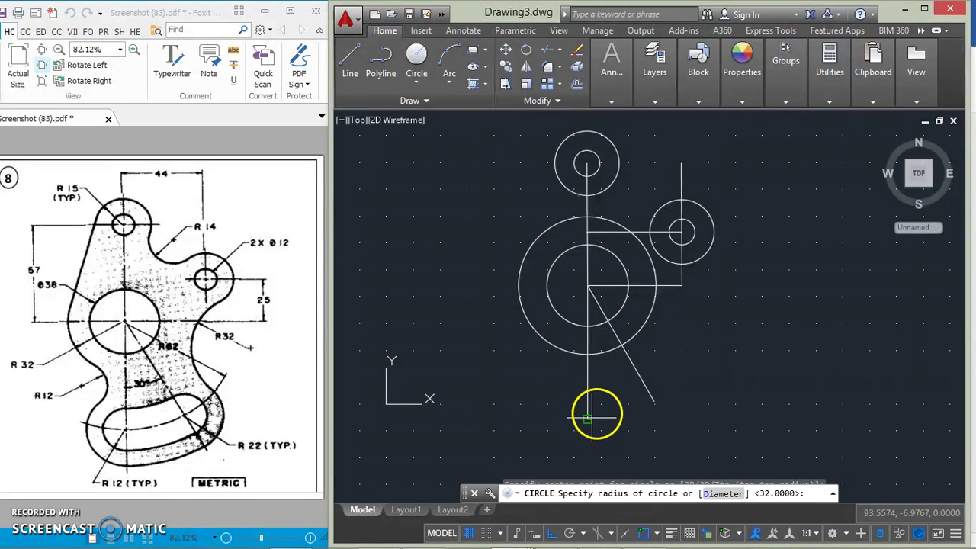
type("12")
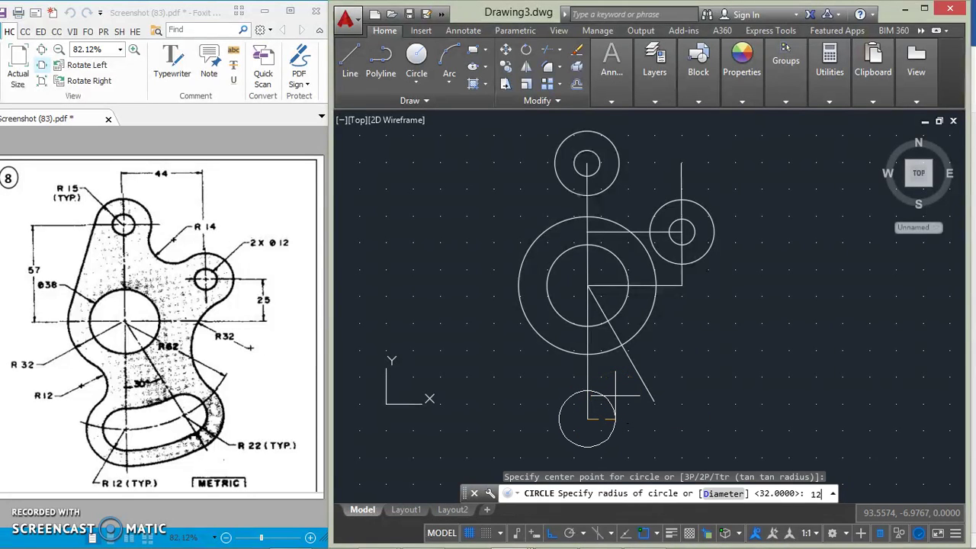
key("Return")
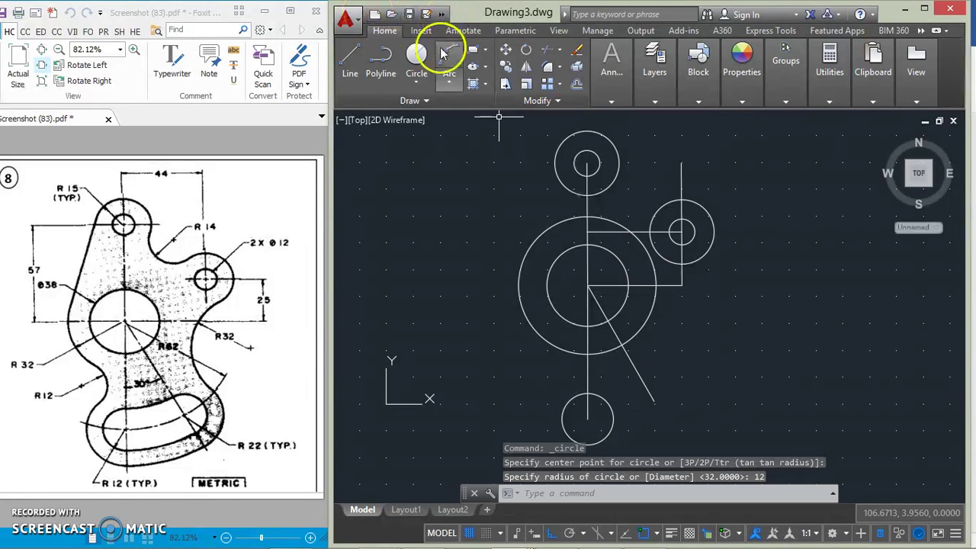
left_click(417, 55)
left_click(654, 400)
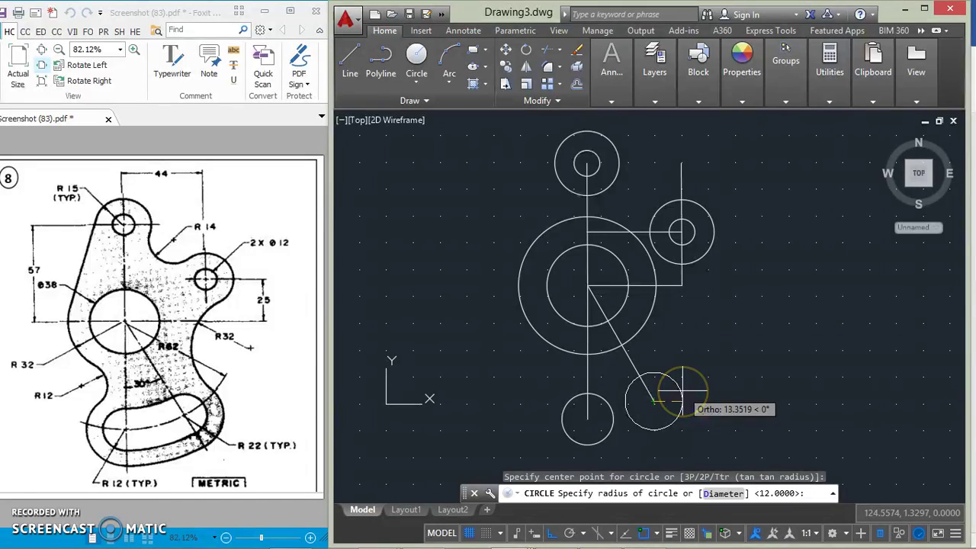
type("12")
key("Return")
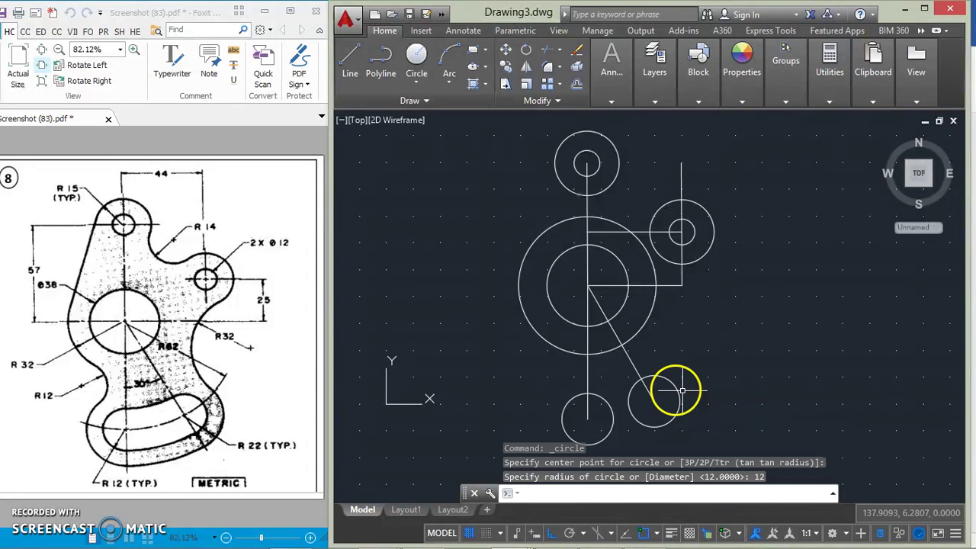
- Draw a concentric circle of radius 22 around each of the two radius-12 circles
middle_click_drag(606, 372, 608, 359)
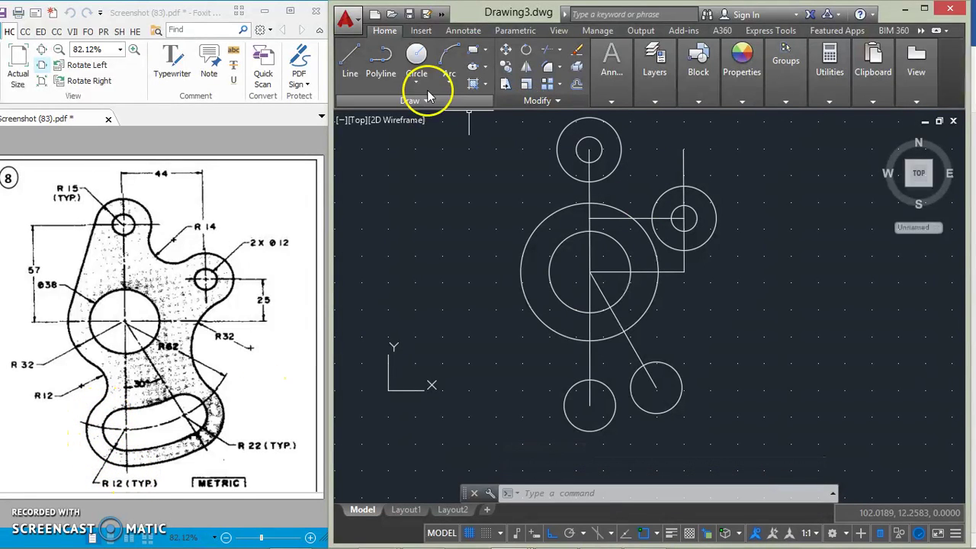
left_click(417, 65)
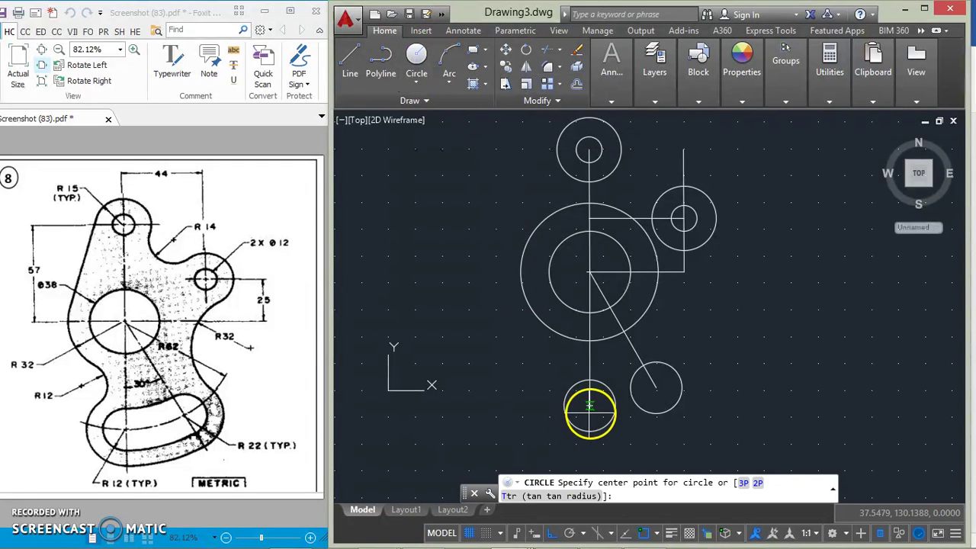
left_click(589, 405)
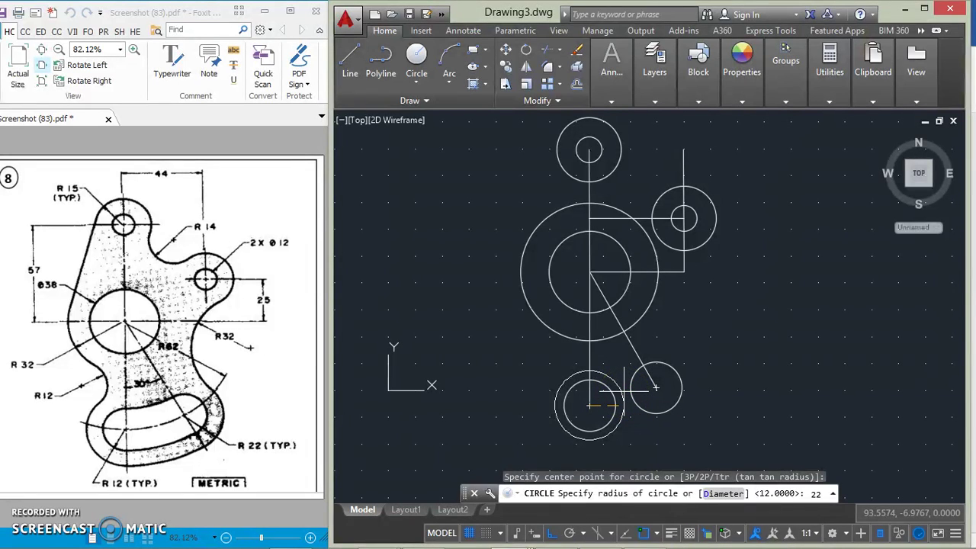
key("Return")
right_click(686, 410)
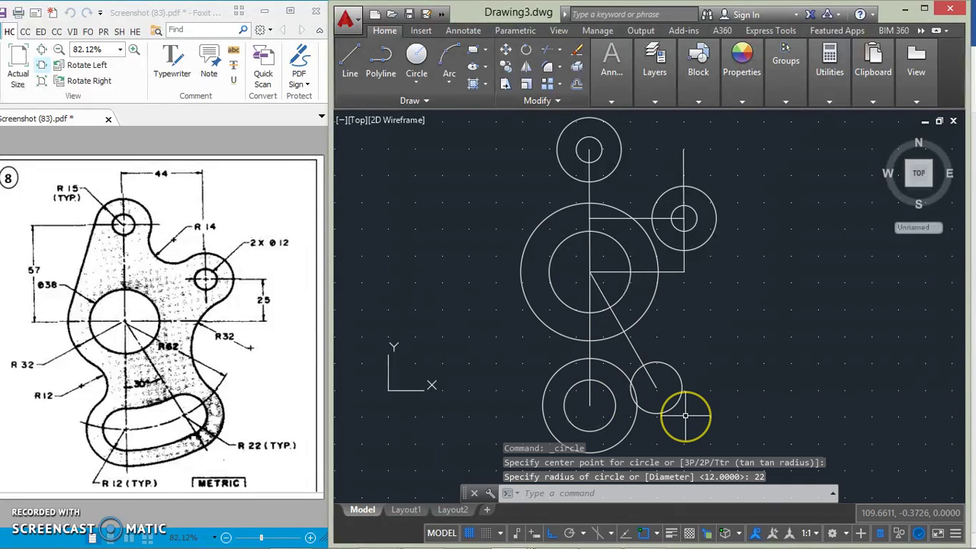
left_click(656, 387)
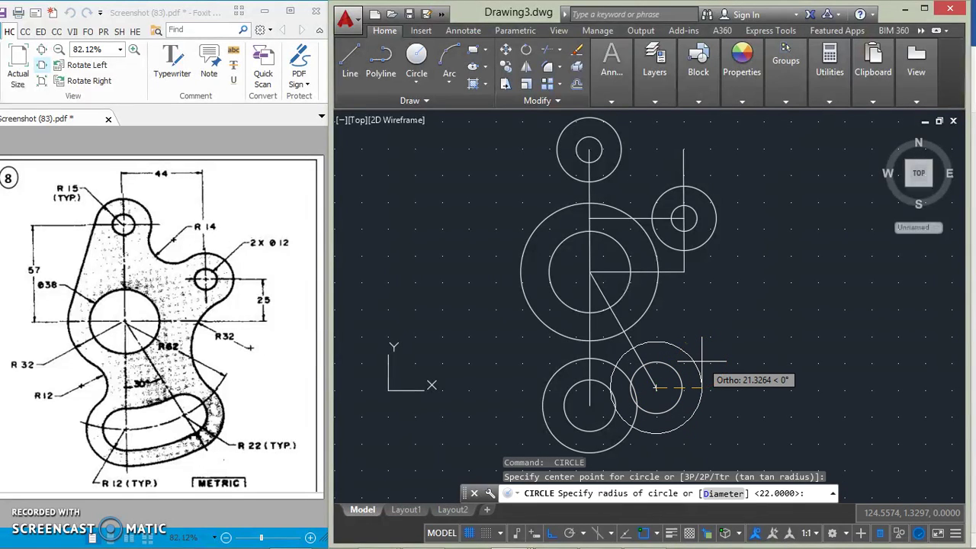
type("22")
key("Return")
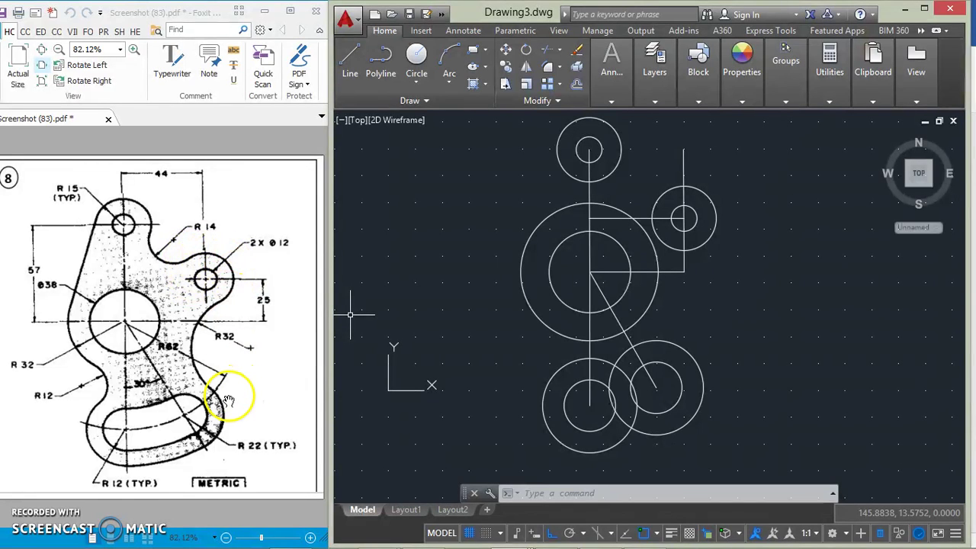
- Draw a circle of radius 32 tangent to the right-hand radius-15 circle and the lower-right radius-22 circle
left_click(416, 82)
left_click(469, 226)
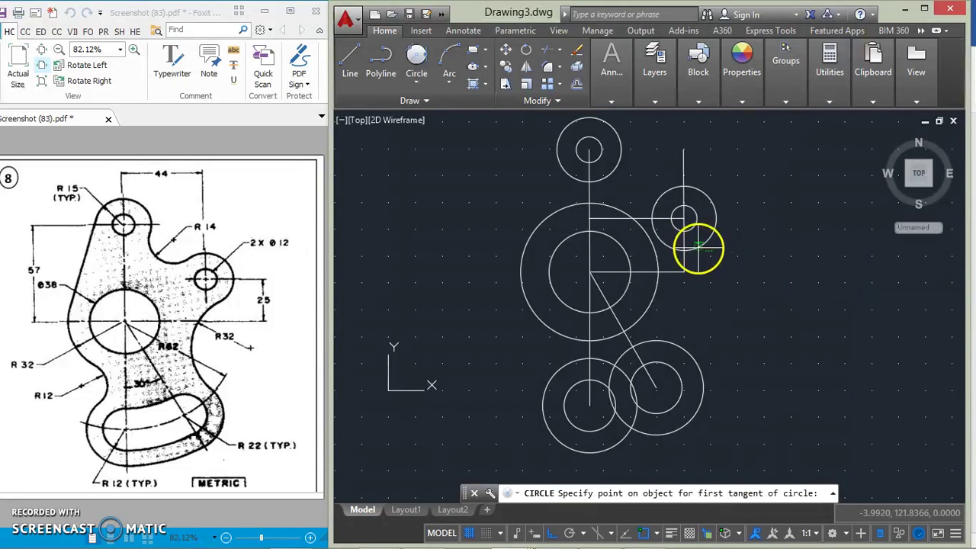
left_click(695, 248)
left_click(692, 367)
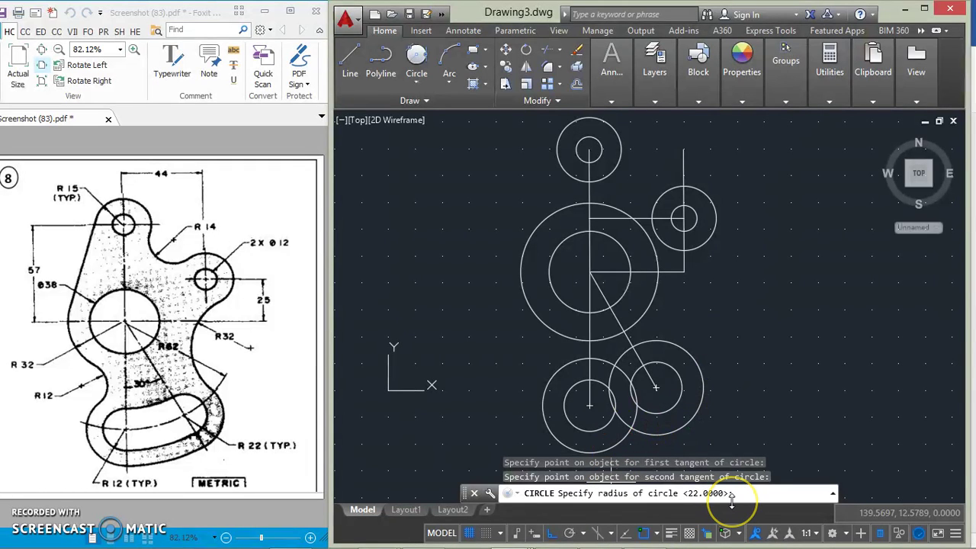
type("32")
key("Return")
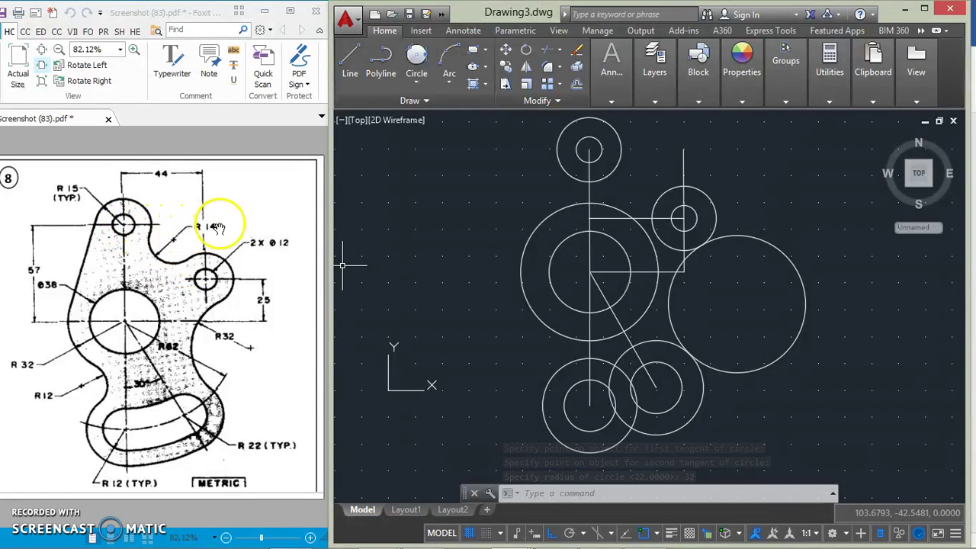
- Try a radius-14 circle tangent to the right-hand and top radius-15 circles, and undo it
left_click(417, 57)
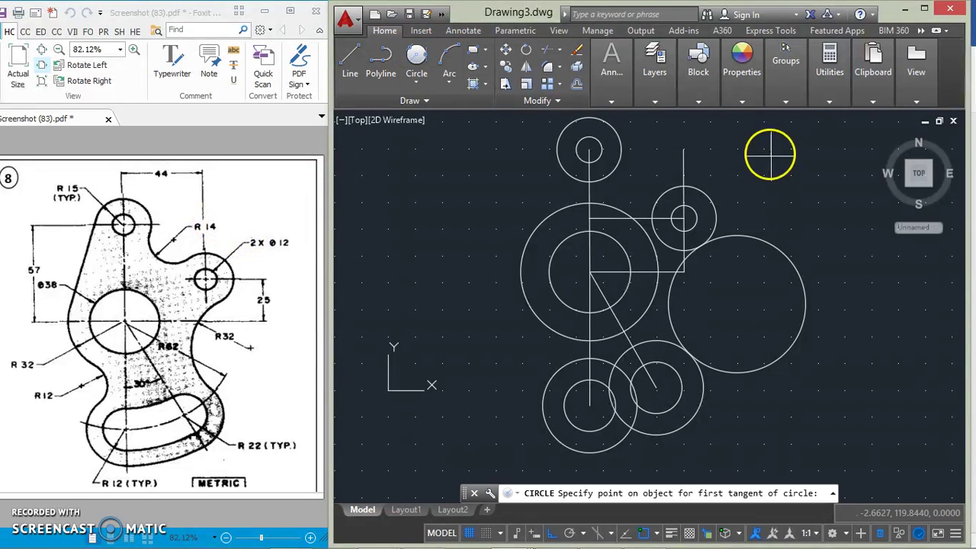
left_click(661, 202)
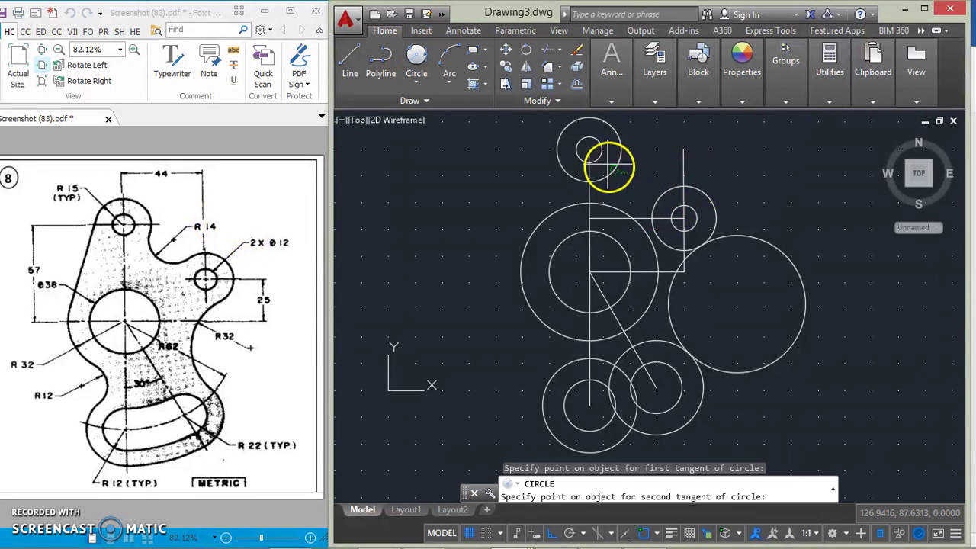
left_click(611, 167)
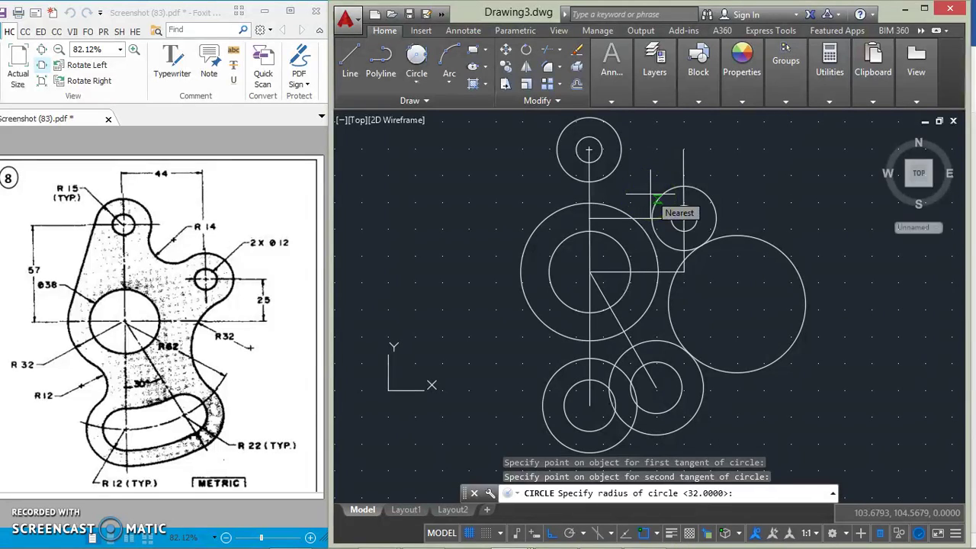
key("Return")
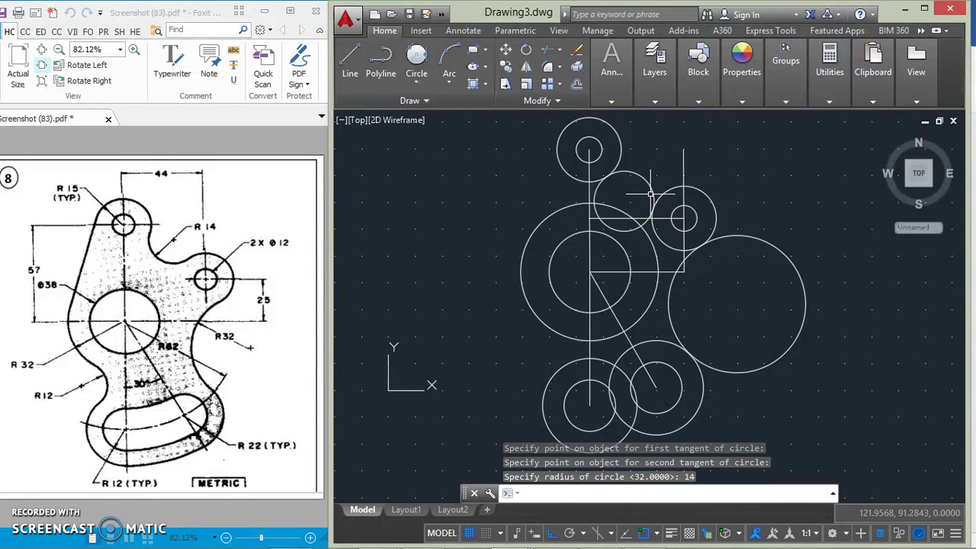
key("ctrl+z")
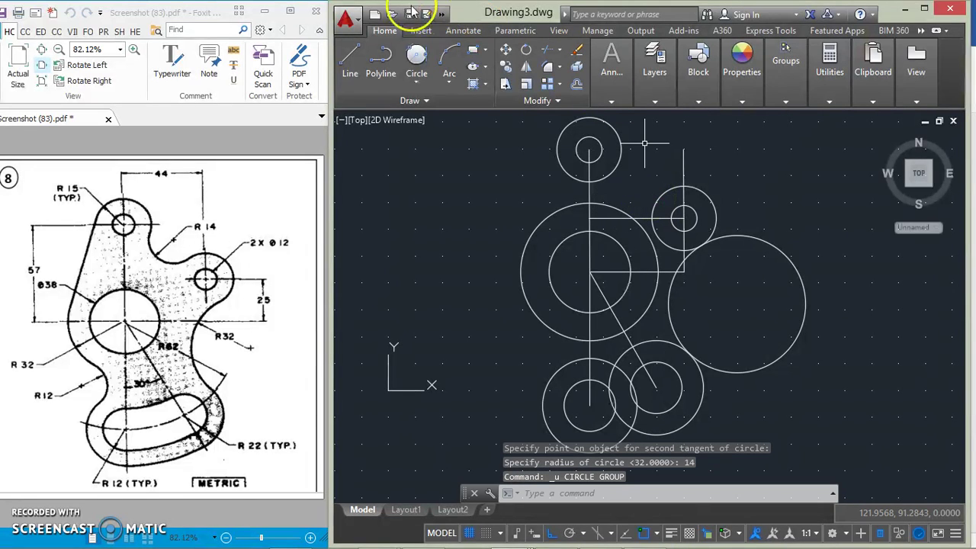
- Draw a circle of radius 14 tangent to the top and right-hand radius-15 circles, bulging outside the bracket between them
left_click(416, 54)
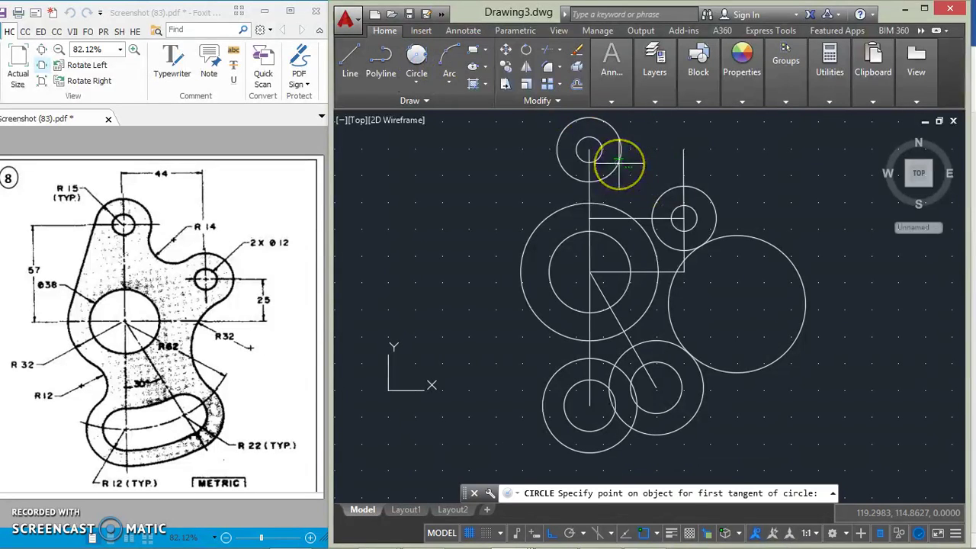
left_click(619, 163)
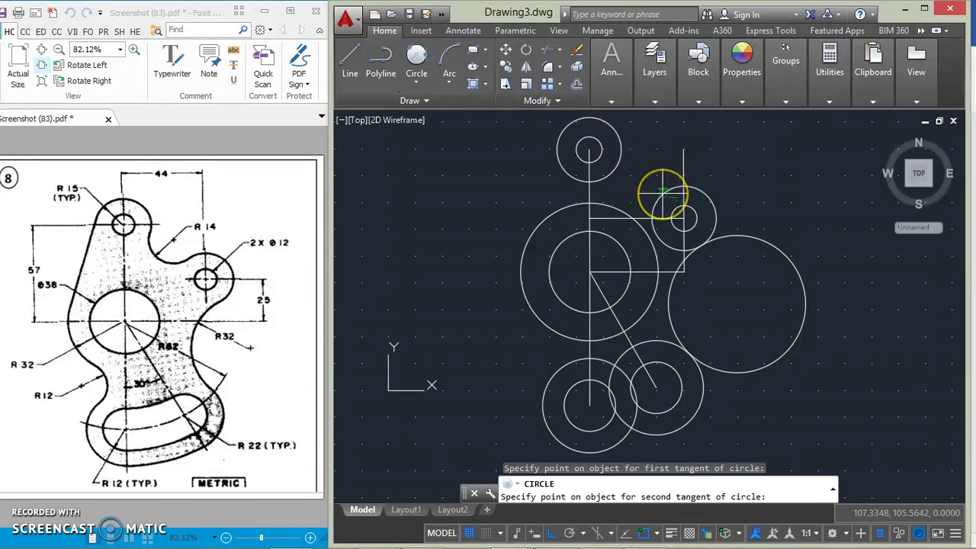
left_click(663, 193)
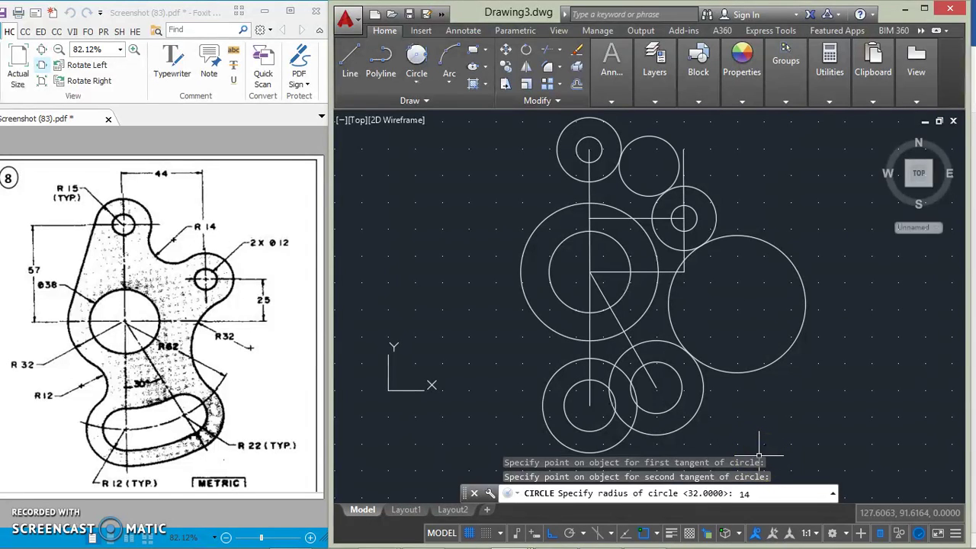
key("Return")
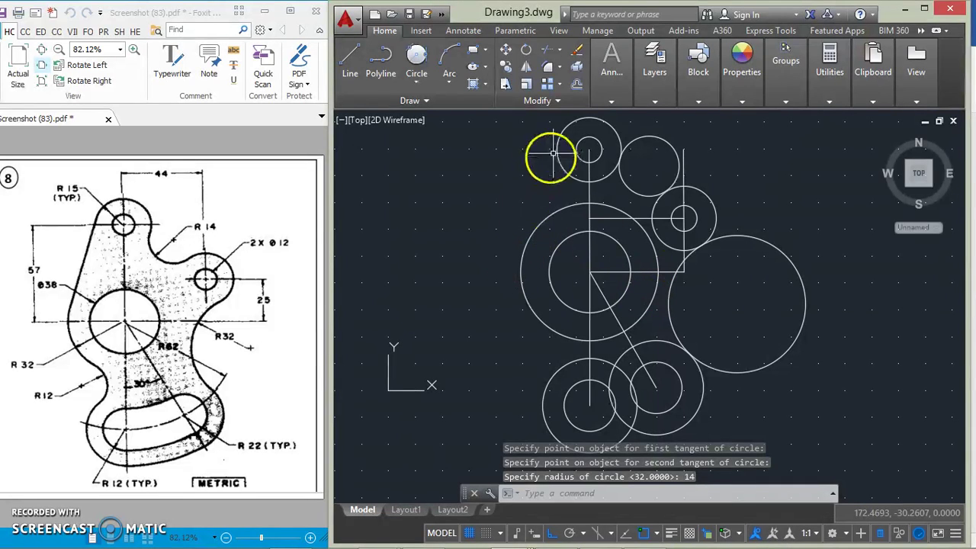
- Draw a line from the left side of the central radius-32 circle to the left side of the top radius-15 circle with Ortho off
left_click(350, 67)
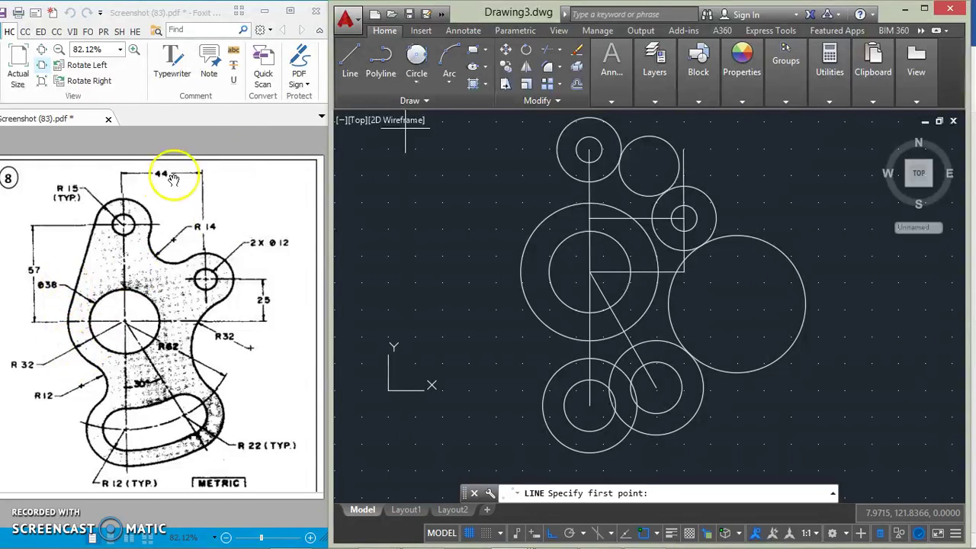
left_click(349, 60)
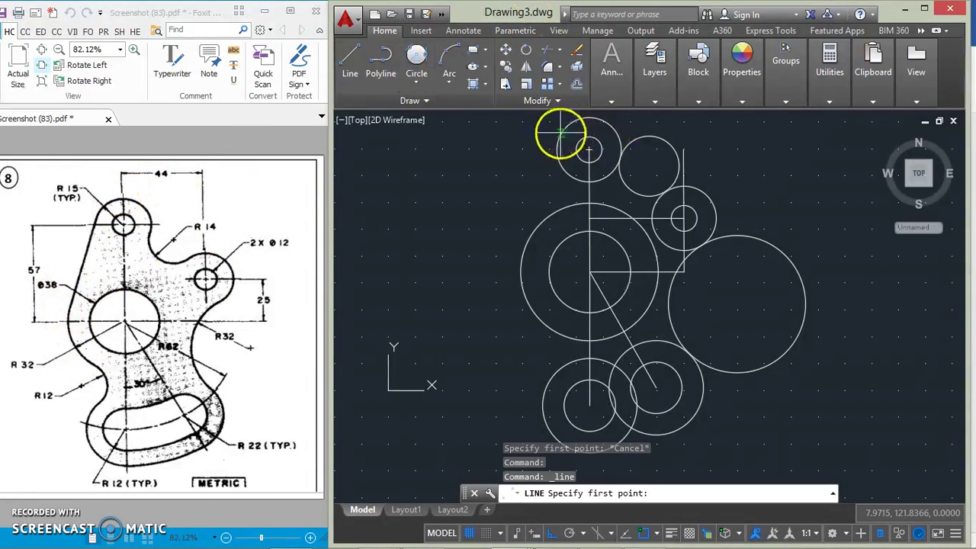
left_click(521, 259)
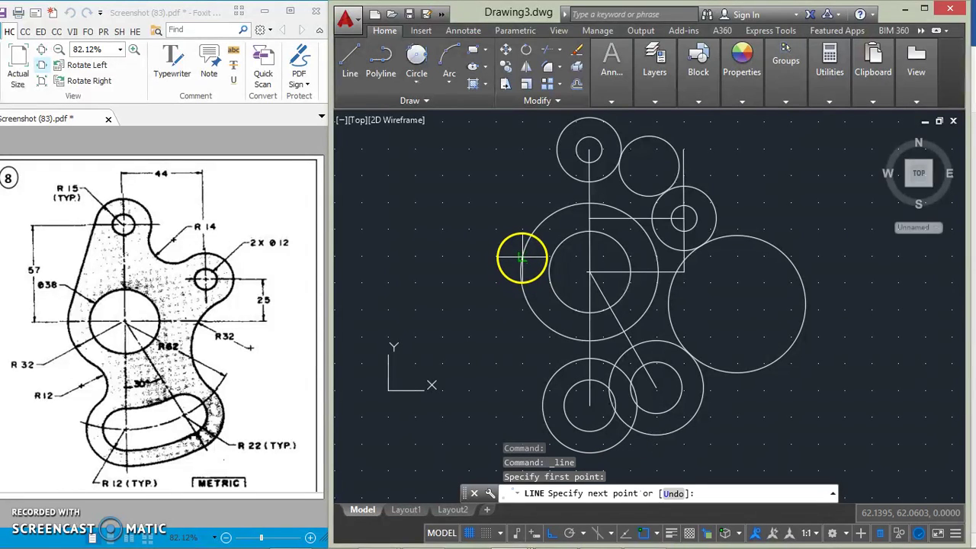
key("F8")
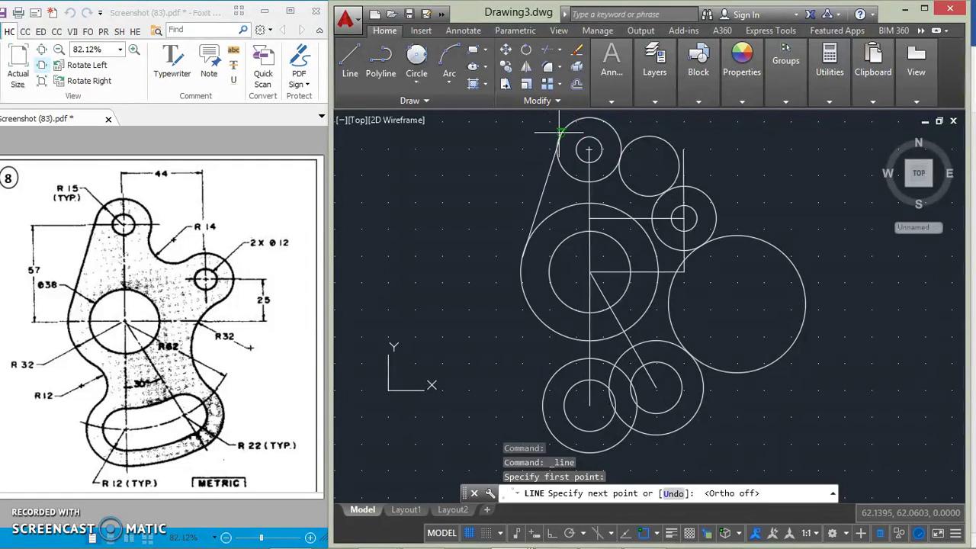
left_click(560, 133)
key("Return")
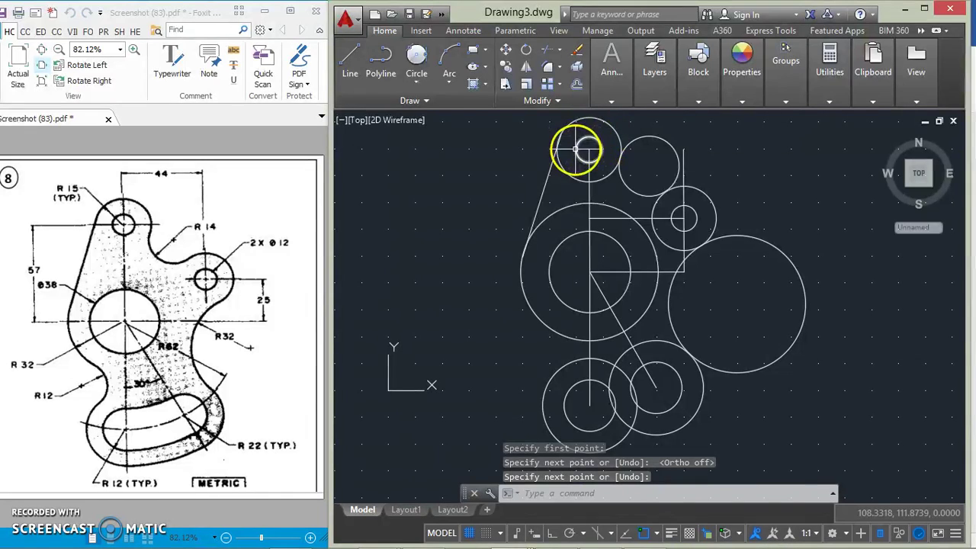
- Apply a tangent constraint between the slanted left line and the top radius-15 circle
scroll(575, 147, "up", 2)
scroll(570, 141, "up", 6)
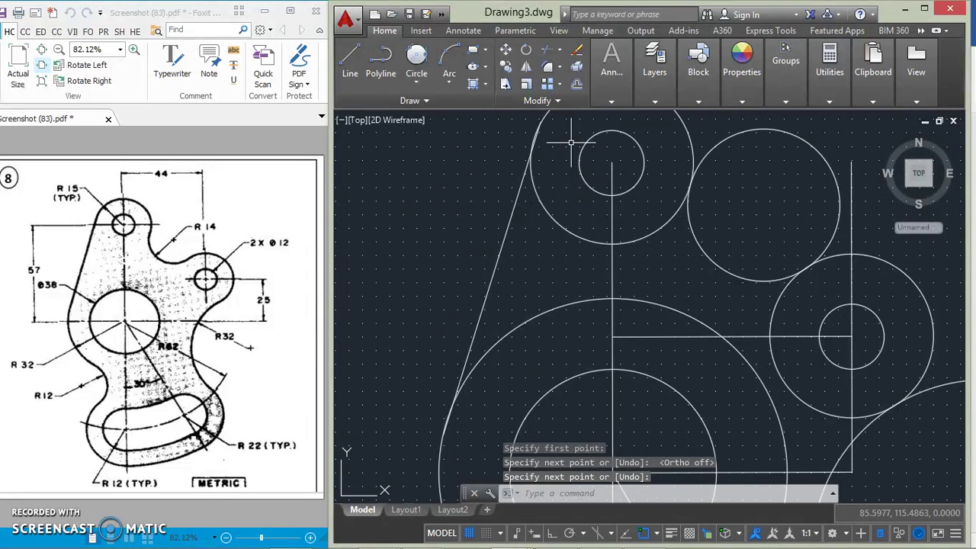
scroll(572, 259, "up", 1)
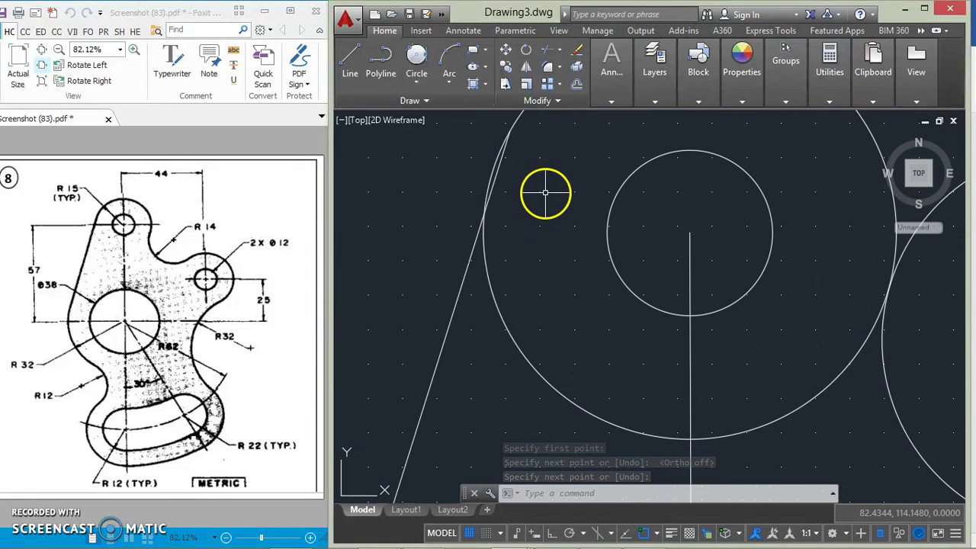
scroll(562, 224, "down", 1)
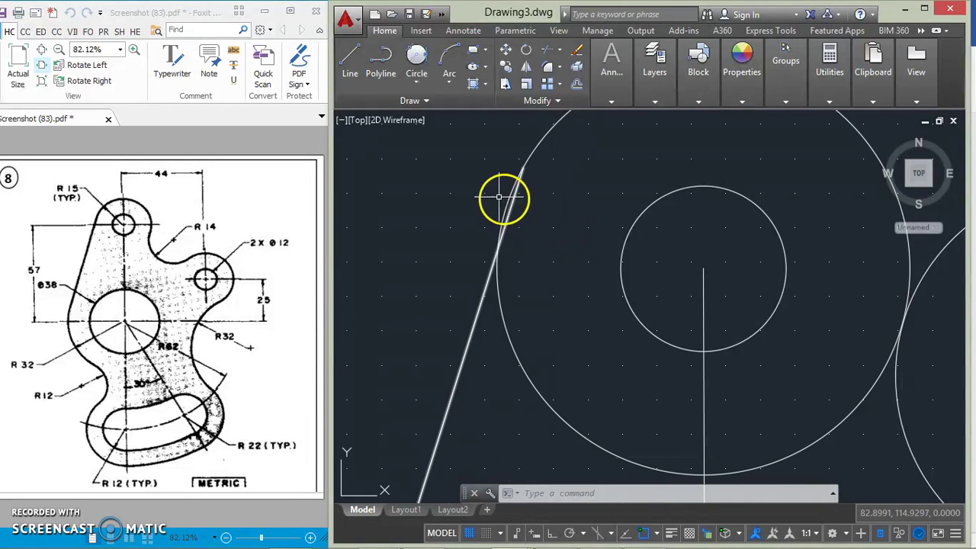
left_click(515, 30)
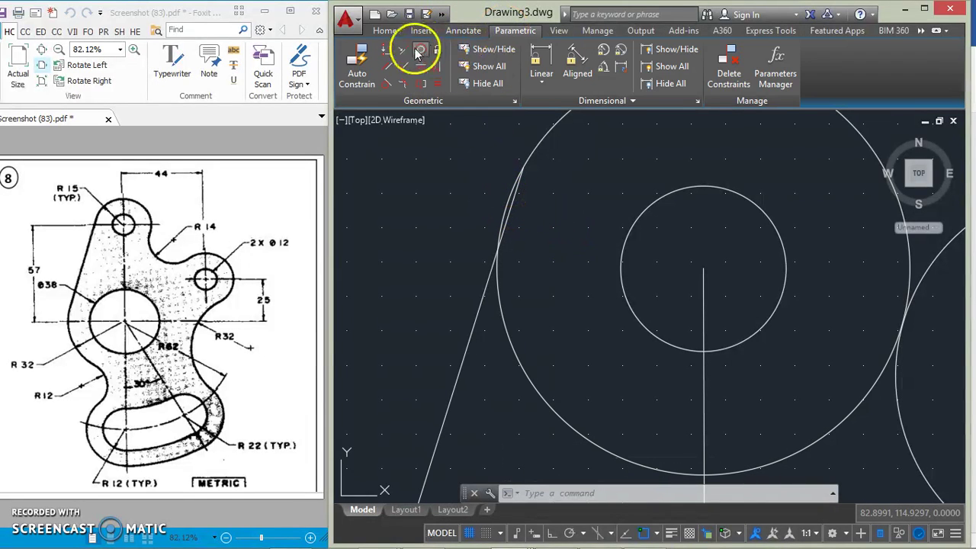
left_click(393, 83)
left_click(518, 189)
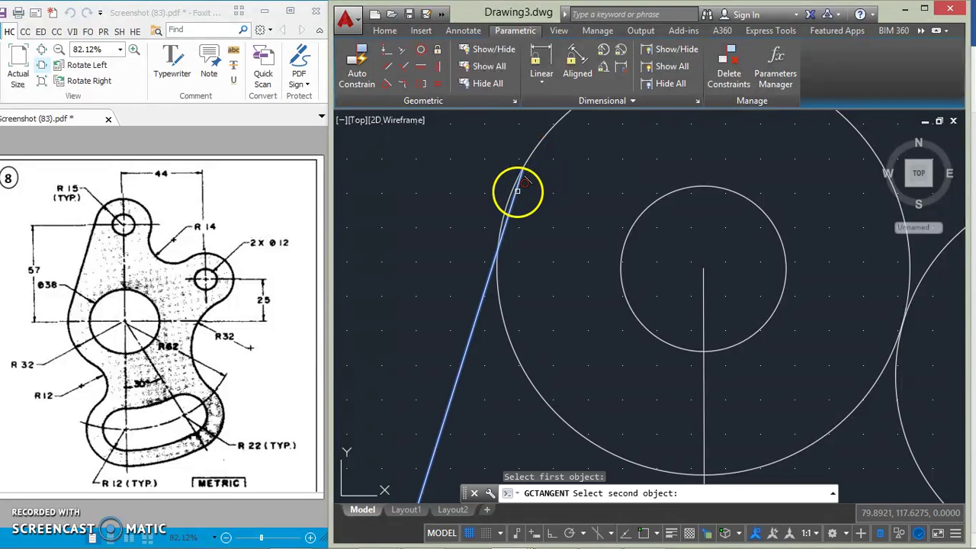
left_click(521, 187)
scroll(584, 198, "down", 3)
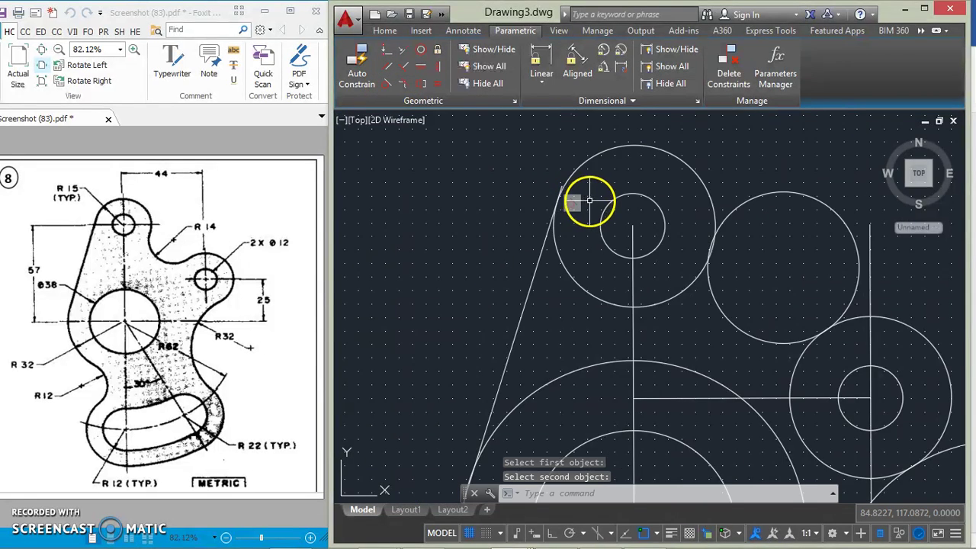
middle_click_drag(584, 258, 563, 213)
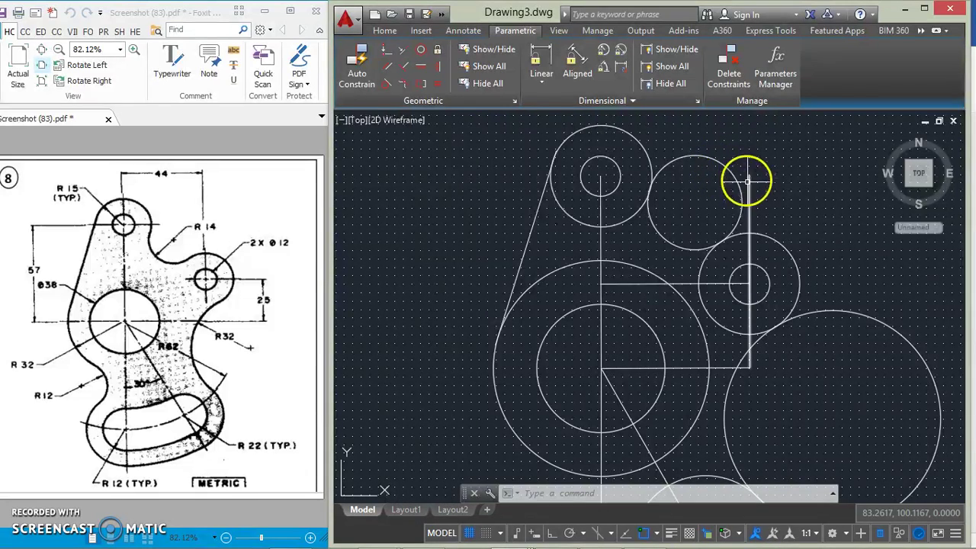
scroll(766, 205, "down", 2)
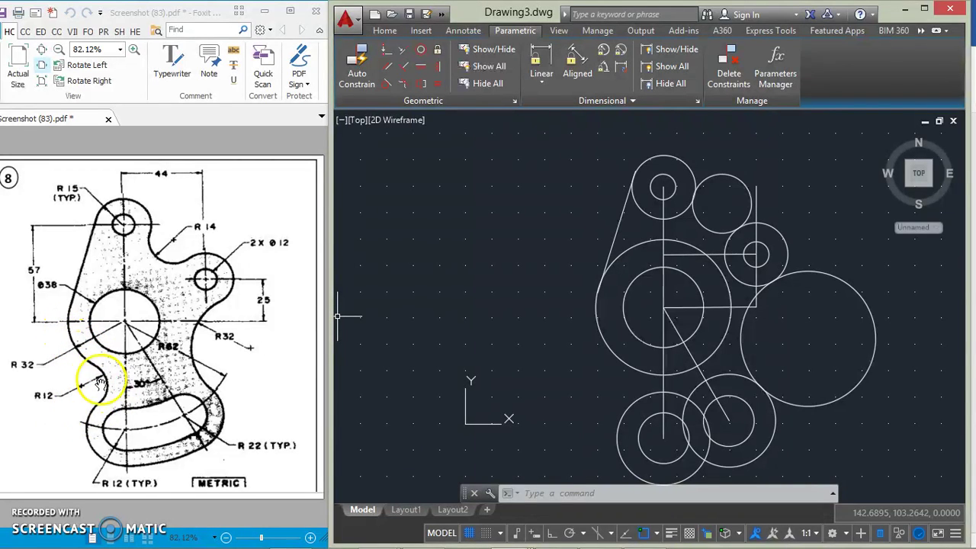
- Draw a circle of radius 12 tangent to the central radius-32 circle and the lower-left radius-22 circle on their left side
left_click(385, 31)
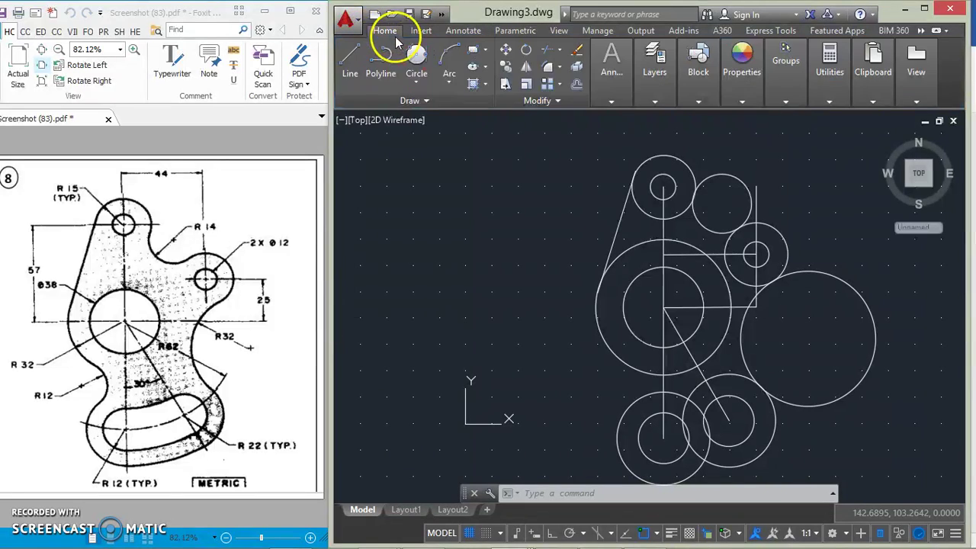
left_click(412, 90)
left_click(431, 232)
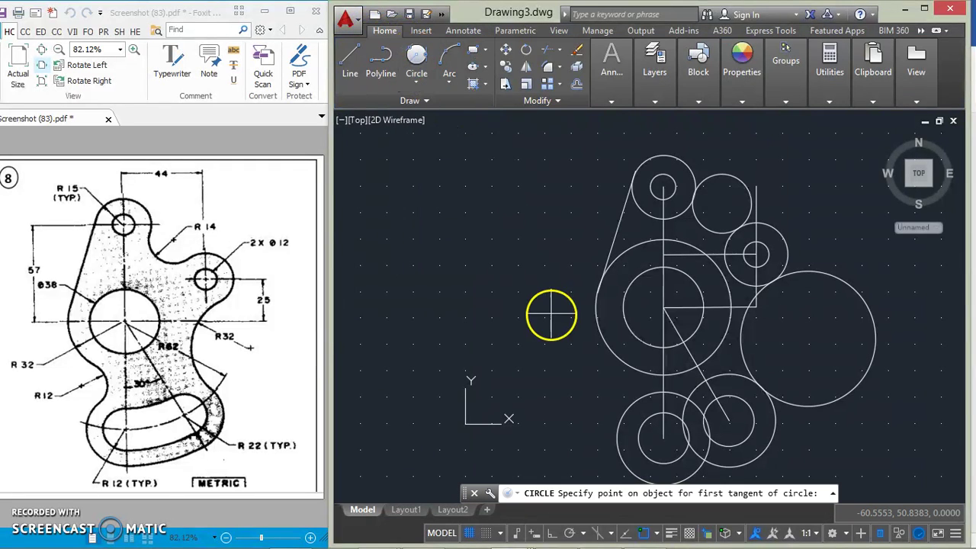
left_click(608, 356)
left_click(618, 427)
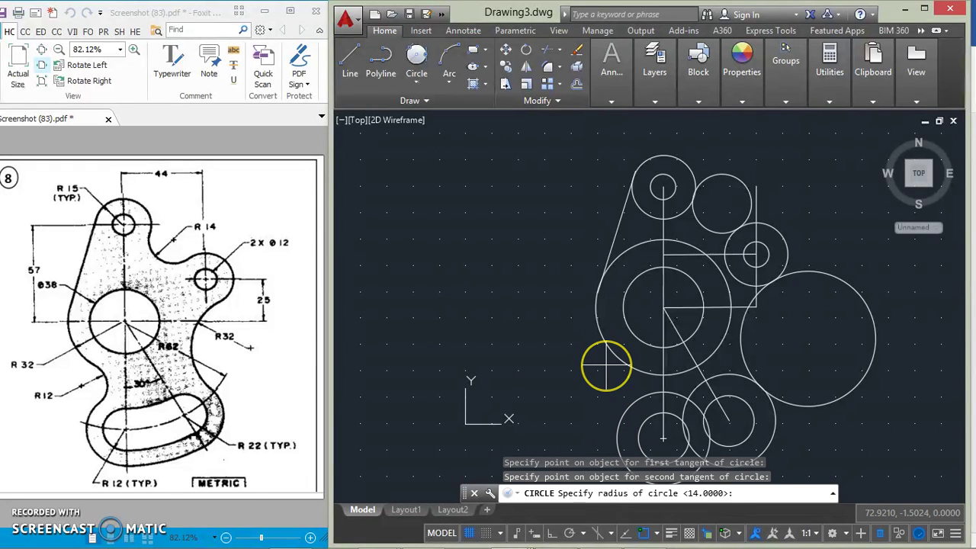
type("12")
key("Return")
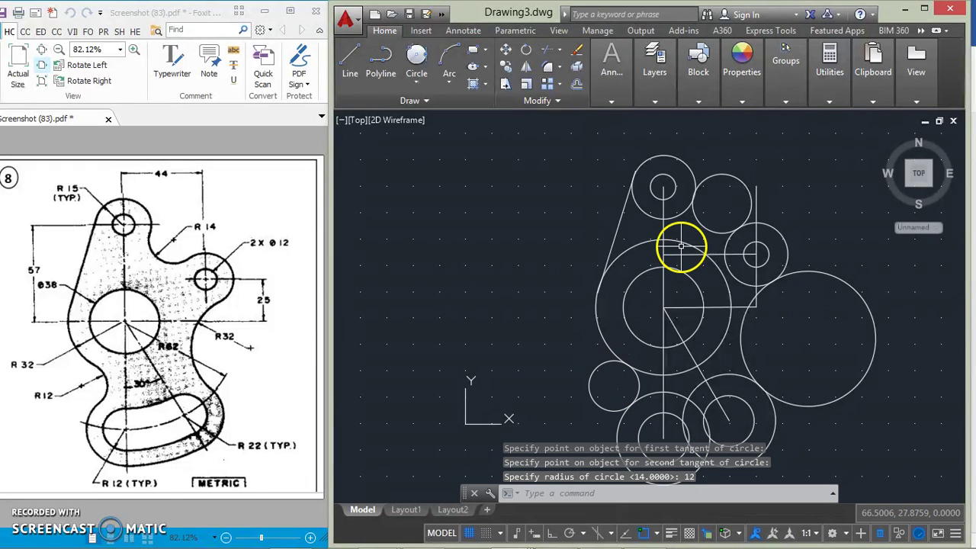
- Trim the outer part of the radius-14 circle and the inner arcs of the top and right-hand radius-15 circles, using all objects as cutting edges
scroll(860, 343, "down", 2)
middle_click_drag(816, 323, 725, 261)
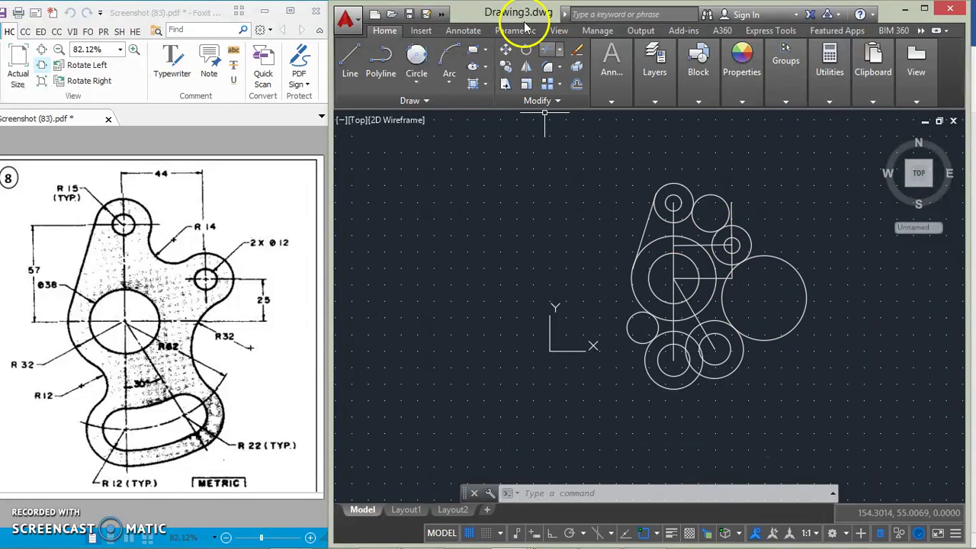
left_click(546, 49)
scroll(837, 249, "up", 2)
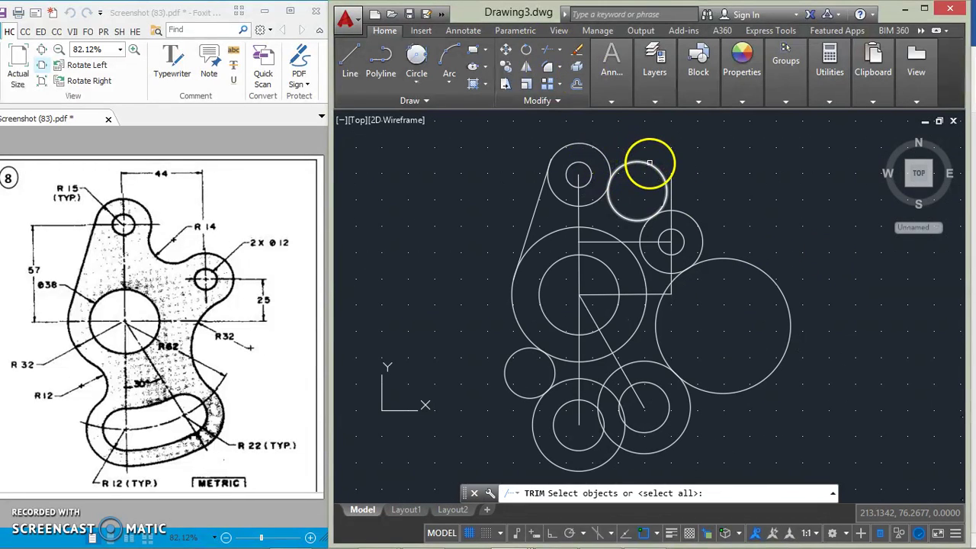
right_click(641, 138)
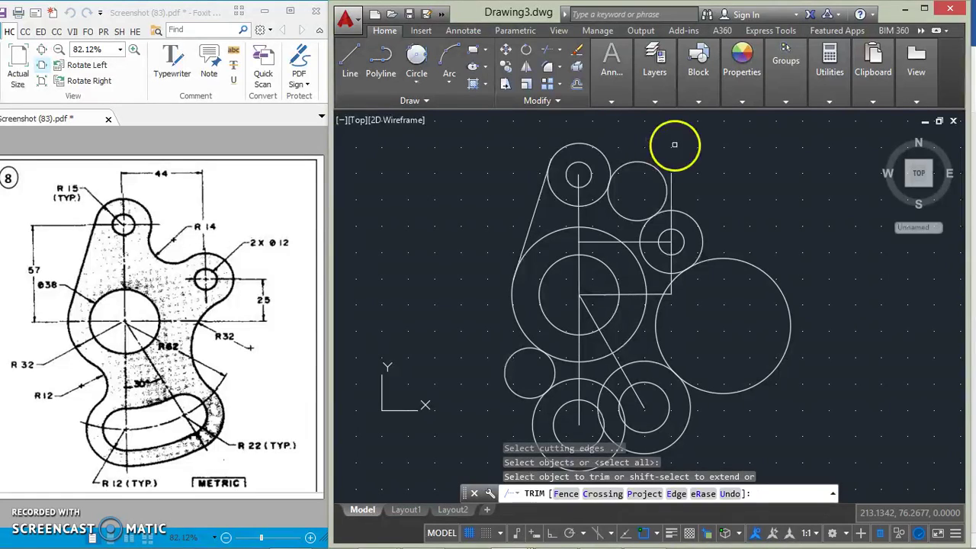
left_click(660, 164)
left_click(569, 198)
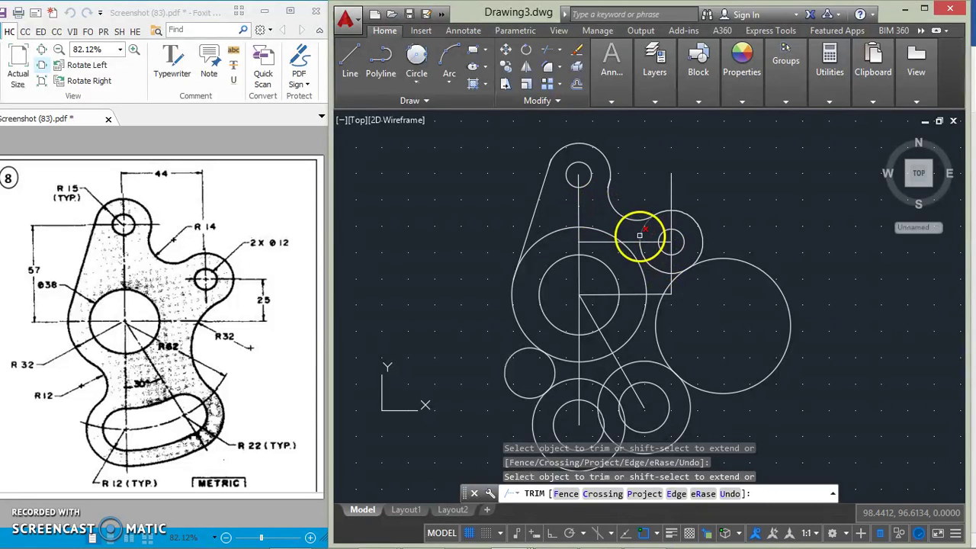
left_click(643, 237)
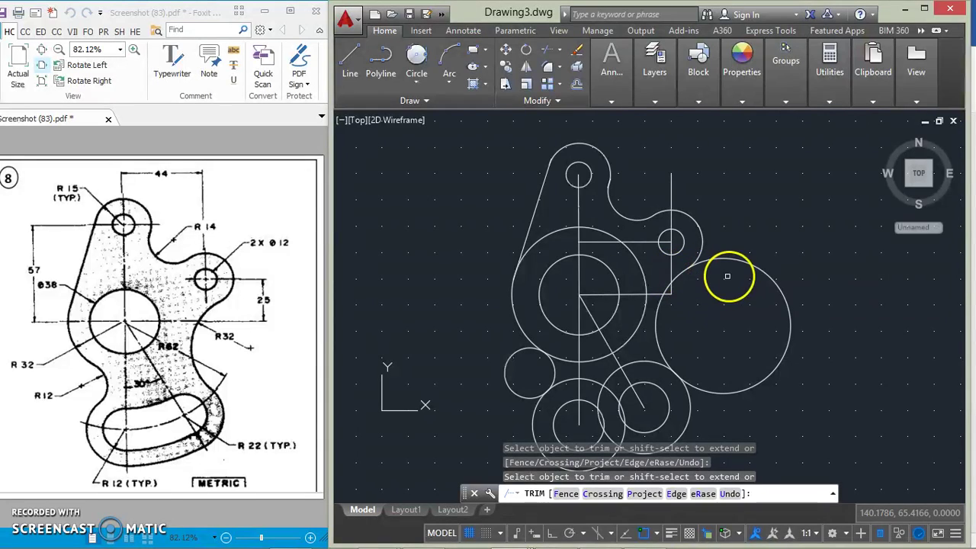
- Trim the outer parts of the right-hand radius-32 and left radius-12 circles and the inner arcs of the central radius-32 and lower radius-22 circles
left_click(730, 260)
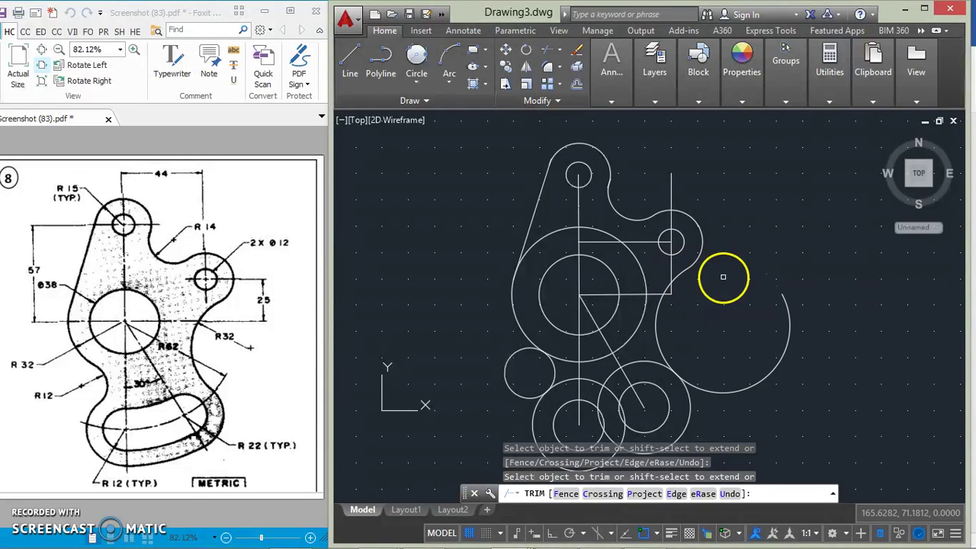
left_click(702, 391)
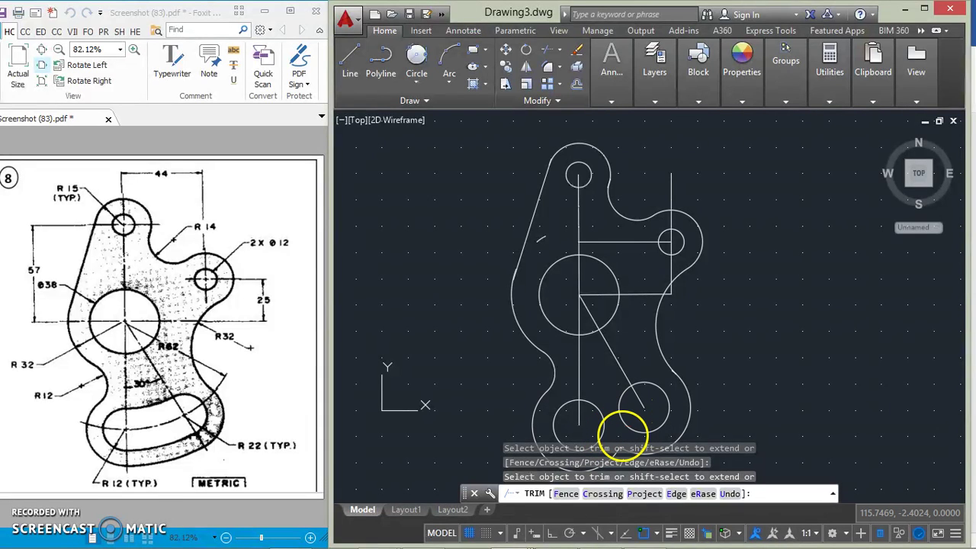
middle_click_drag(697, 316, 692, 279)
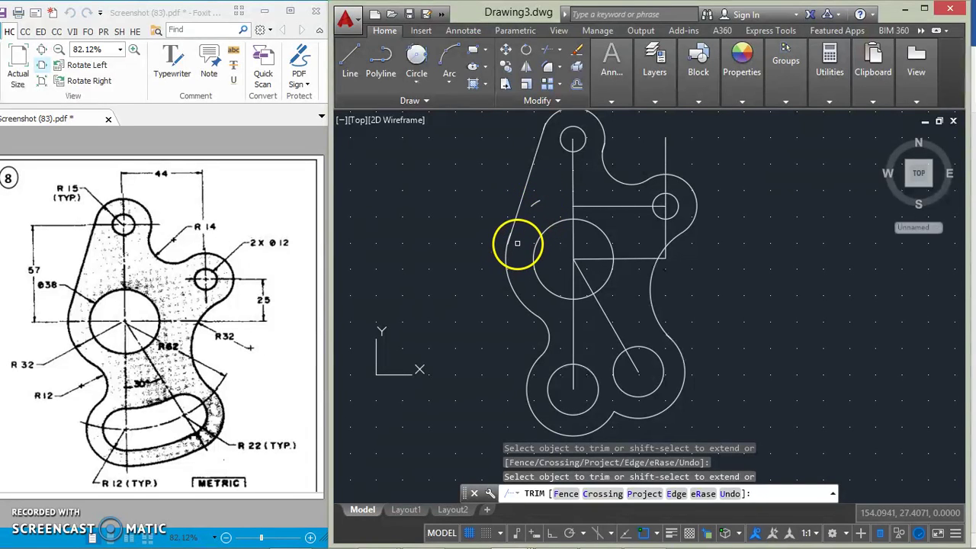
- Examine the trimmed outline's tangent joints at the top lobe, the slanted left line and the lower-right lobe, and finish trimming
scroll(549, 160, "up", 5)
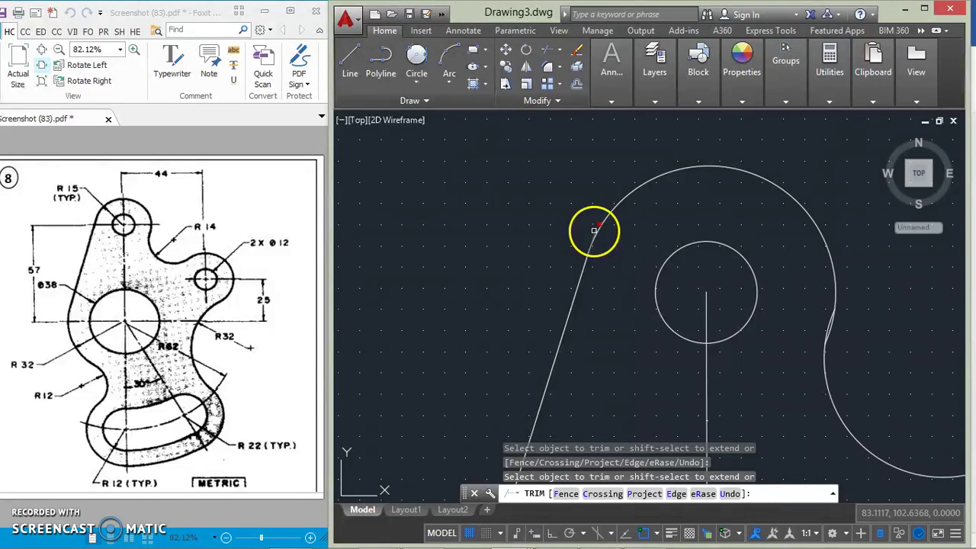
scroll(594, 230, "down", 4)
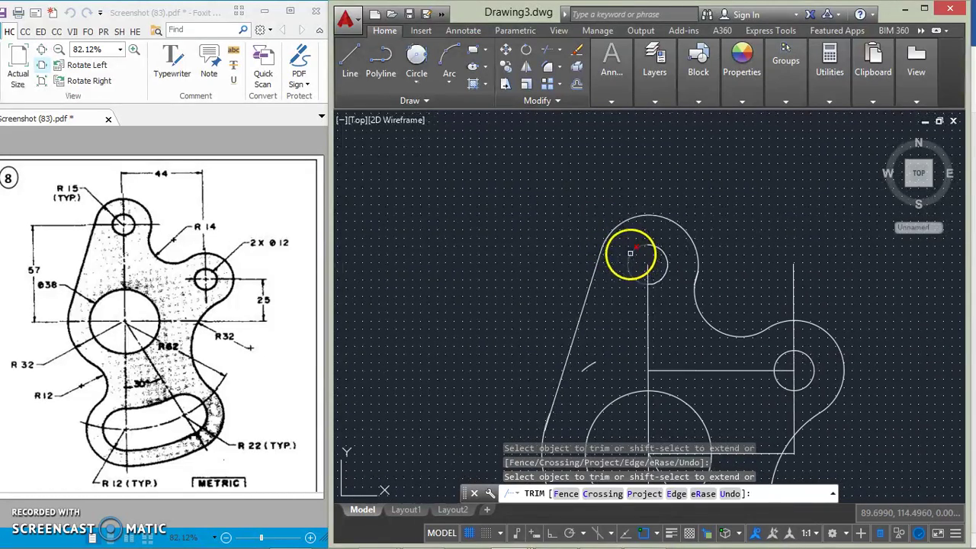
middle_click_drag(620, 265, 617, 168)
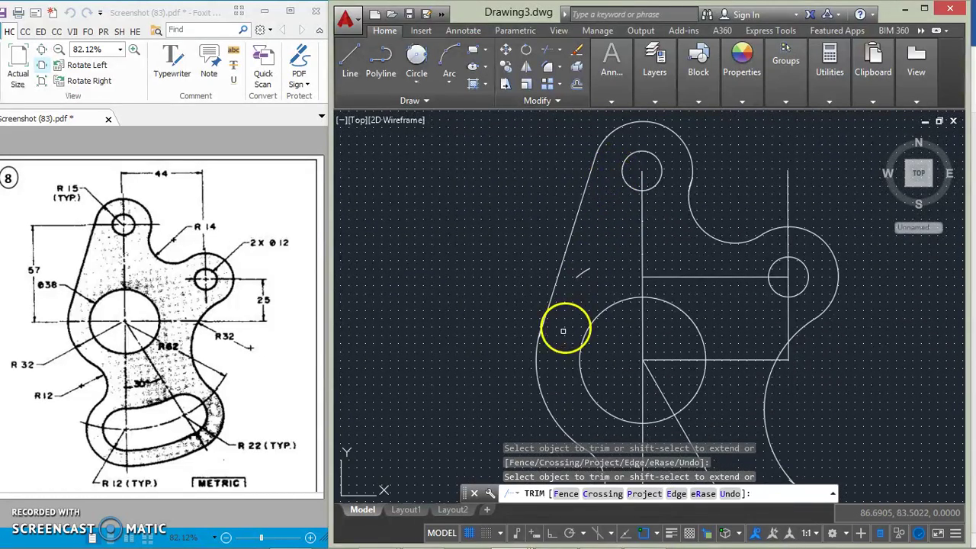
scroll(562, 331, "up", 5)
scroll(559, 332, "down", 3)
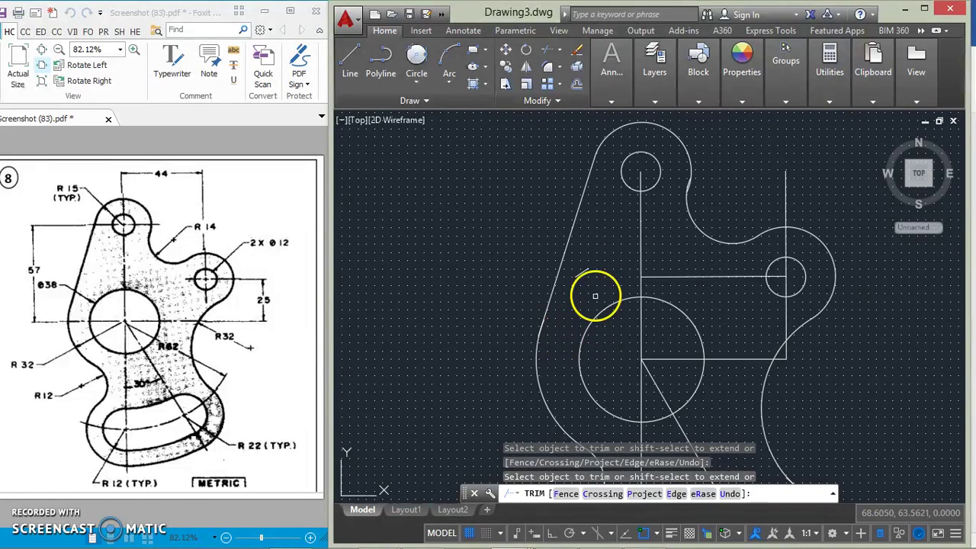
scroll(878, 344, "down", 3)
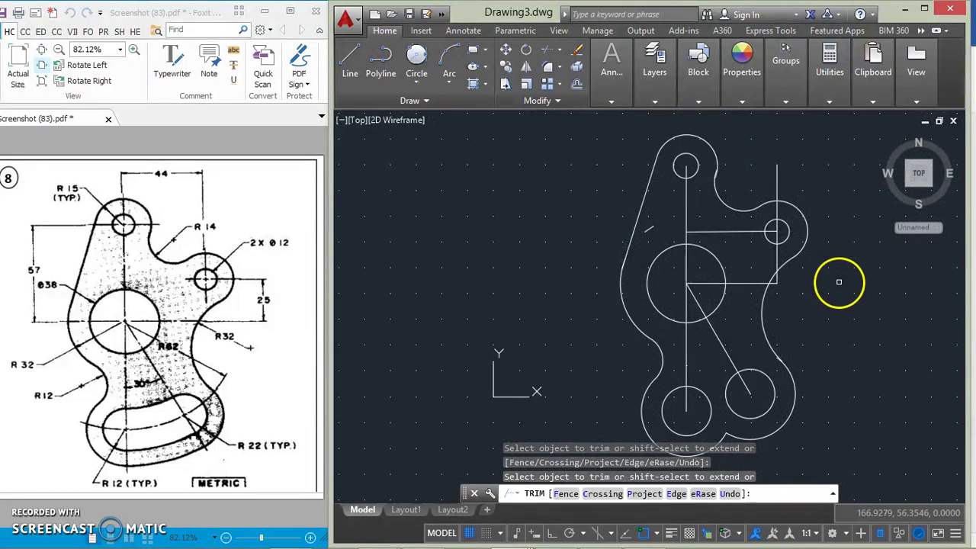
middle_click_drag(839, 282, 766, 262)
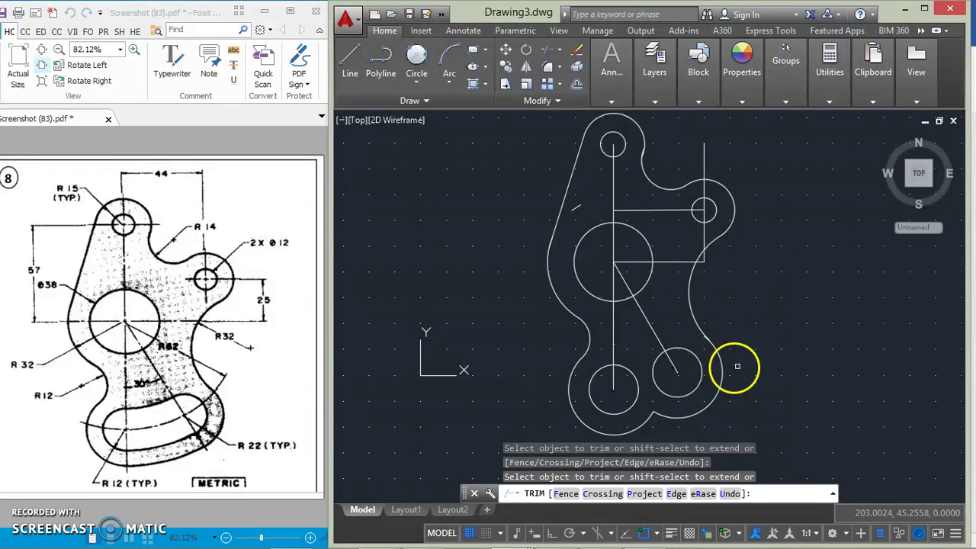
scroll(685, 343, "up", 2)
scroll(707, 328, "up", 2)
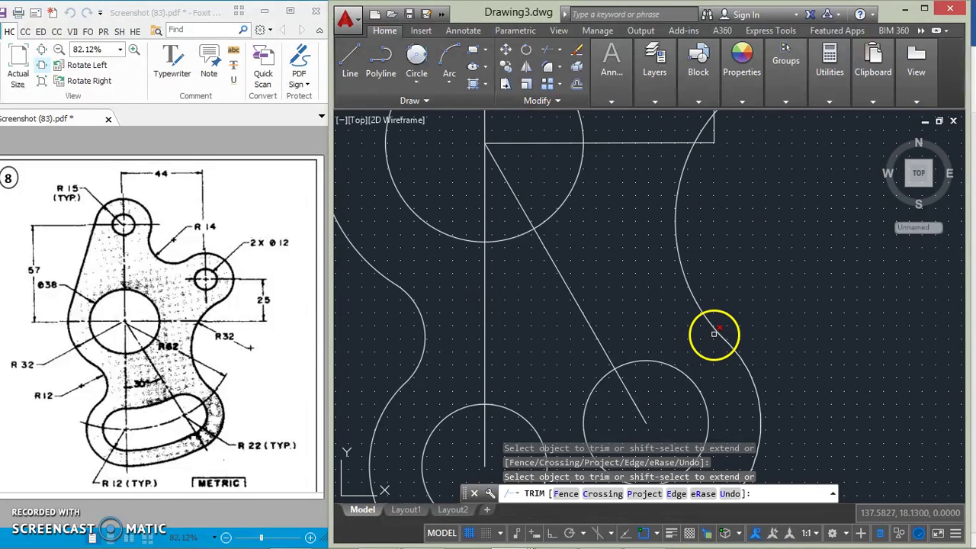
scroll(762, 324, "down", 2)
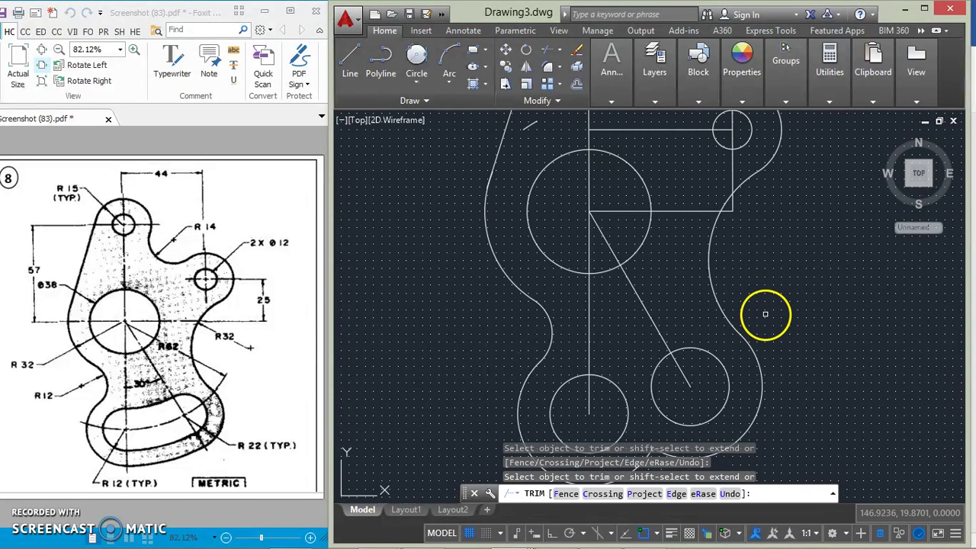
middle_click_drag(765, 316, 734, 313)
scroll(734, 313, "down", 2)
scroll(739, 310, "down", 2)
scroll(747, 310, "up", 2)
middle_click_drag(749, 309, 730, 329)
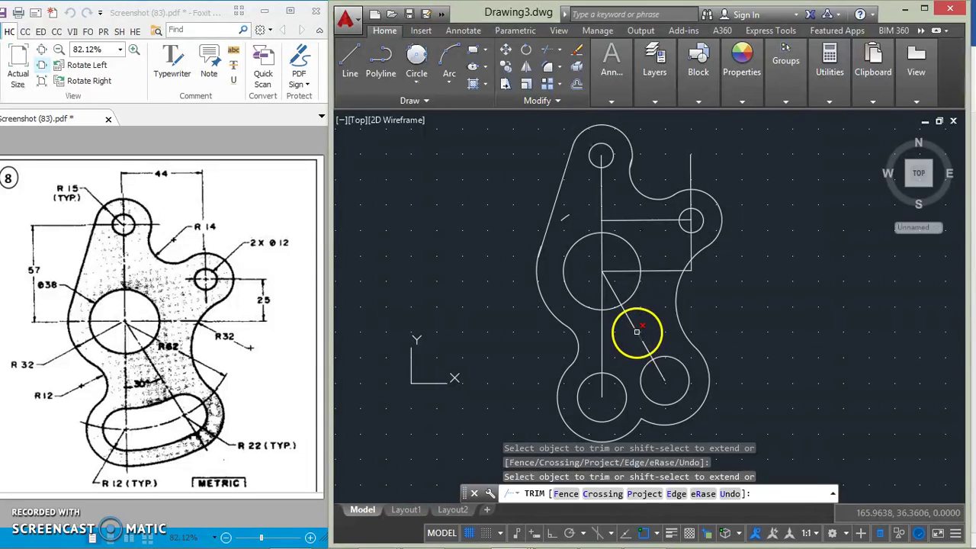
key("Escape")
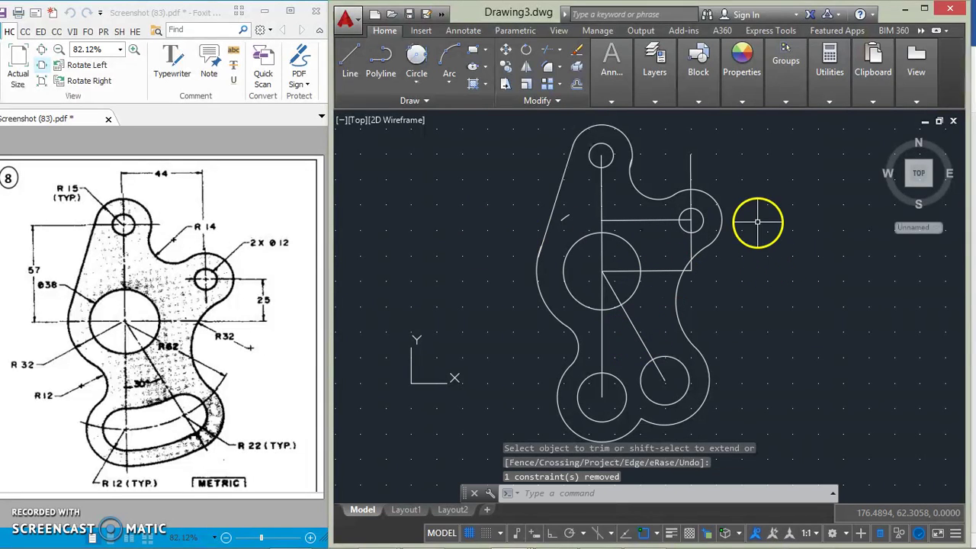
- Draw a circle of radius 84 tangent to the undersides of the two lower radius-22 arcs
scroll(663, 135, "up", 2)
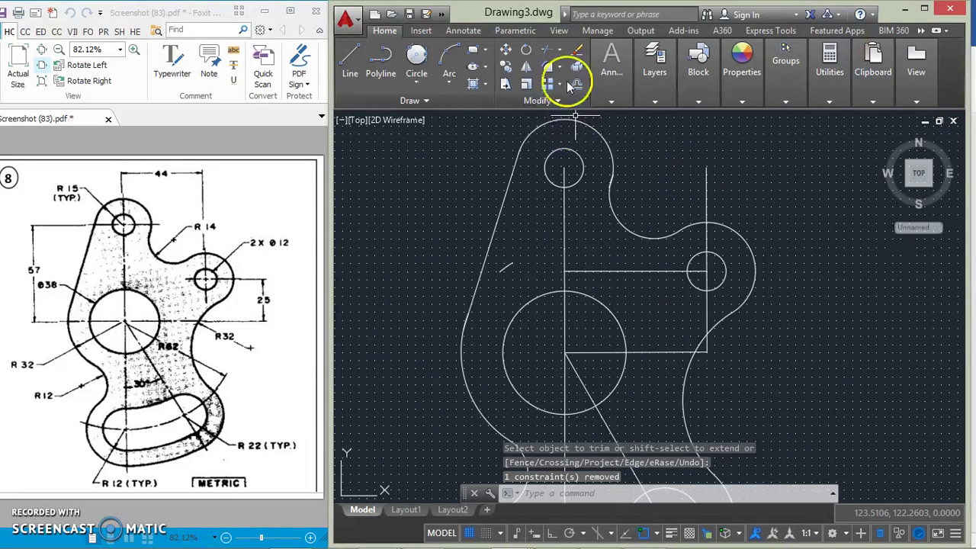
scroll(695, 138, "down", 3)
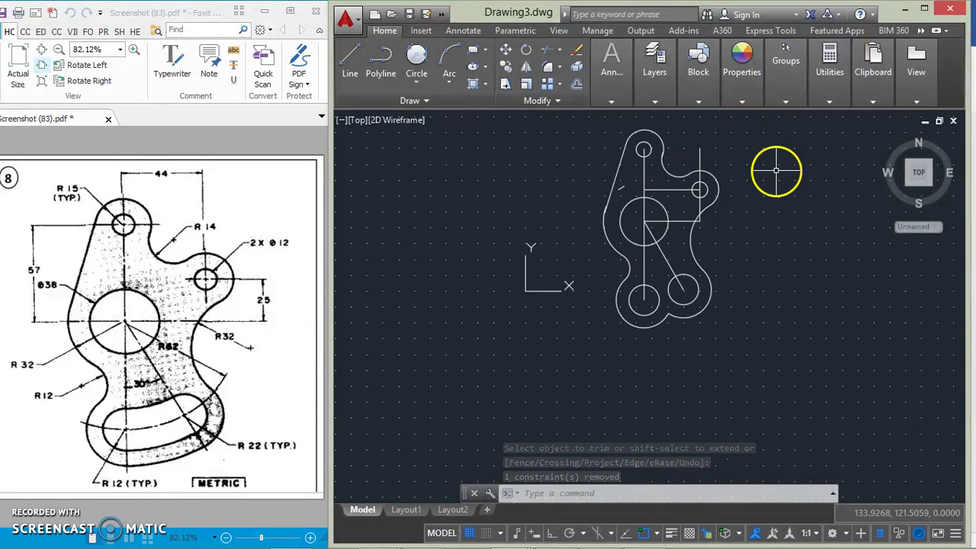
scroll(758, 183, "down", 1)
middle_click_drag(751, 193, 687, 242)
scroll(686, 242, "up", 2)
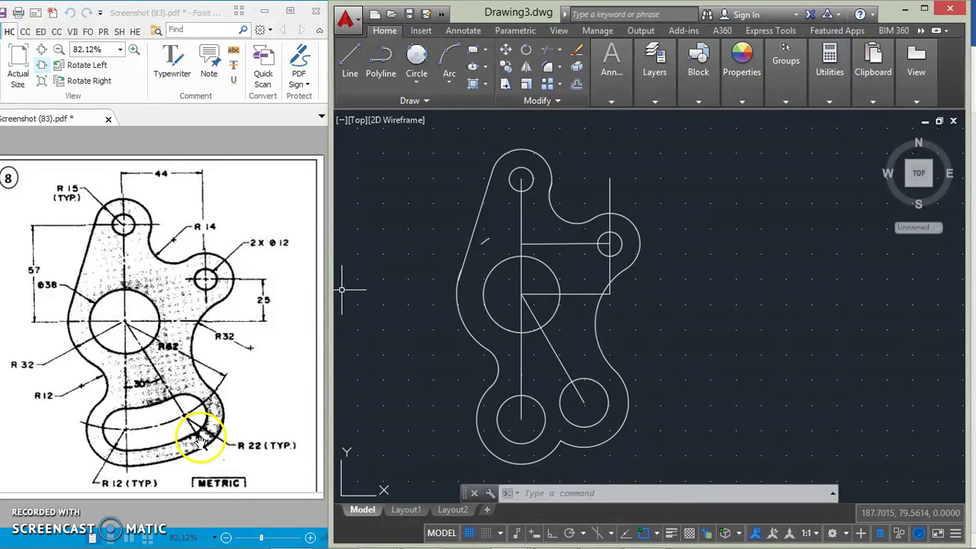
left_click(419, 57)
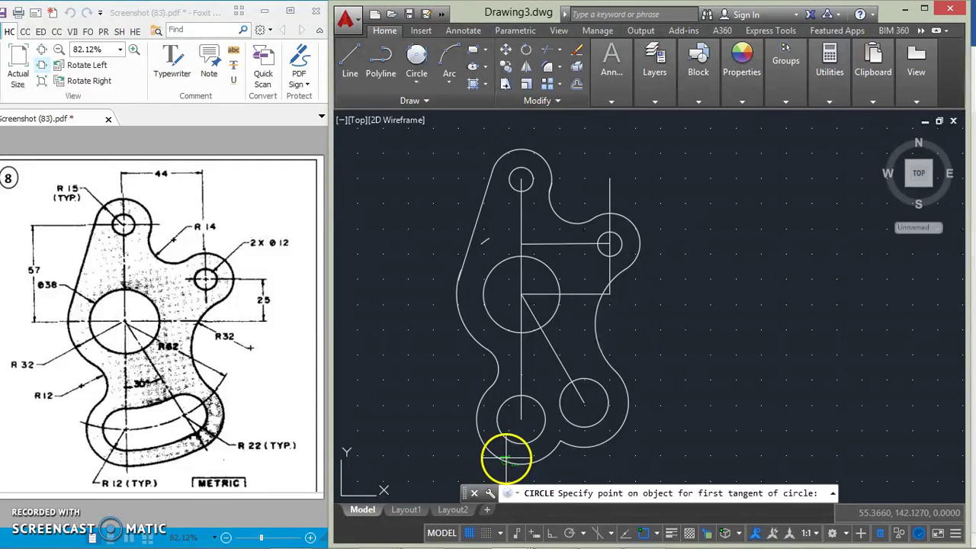
left_click(506, 457)
left_click(622, 435)
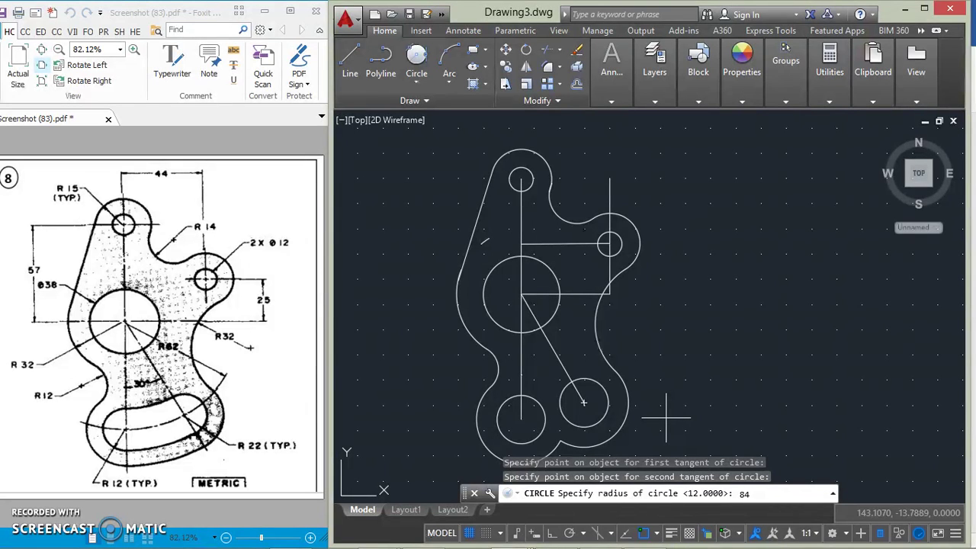
key("Return")
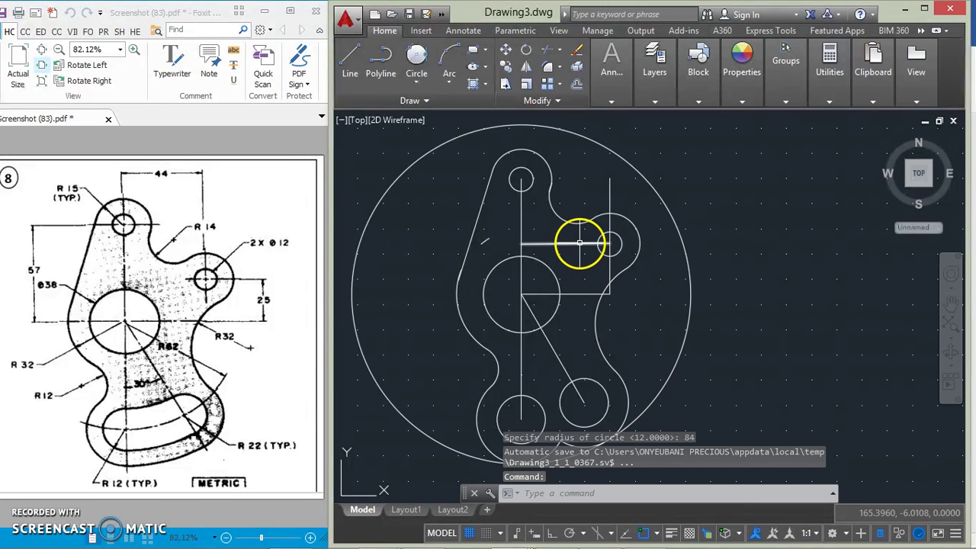
- Draw a circle of radius 74 tangent to the undersides of the two lower radius-12 circles
left_click(415, 46)
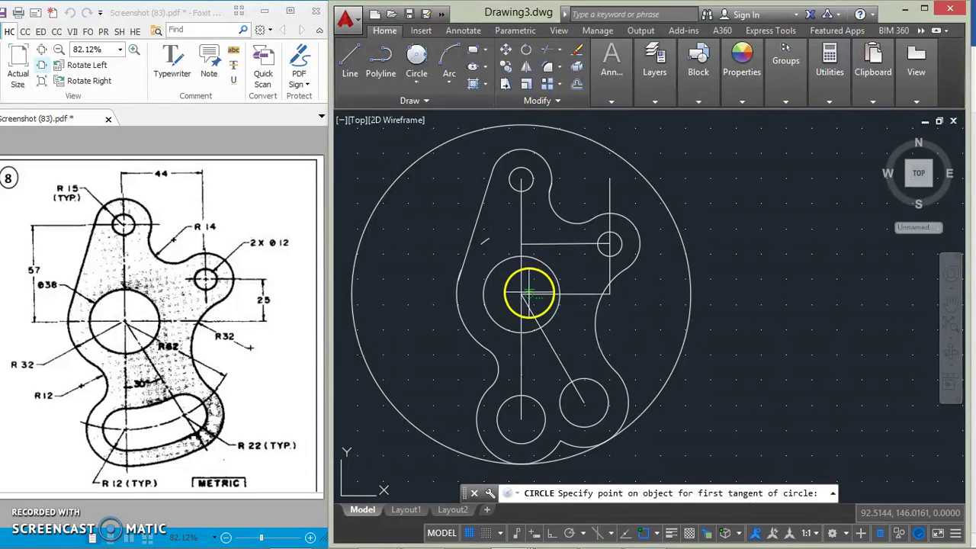
left_click(594, 425)
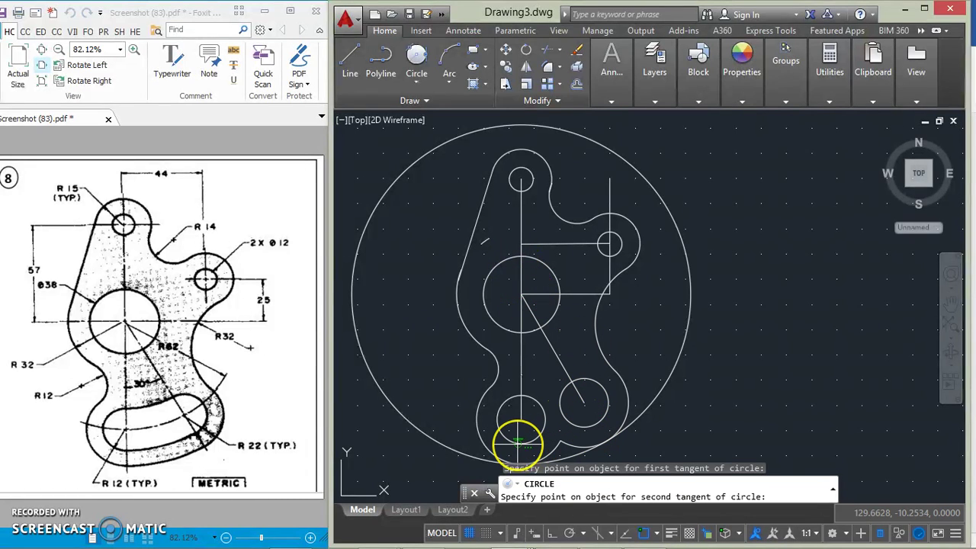
left_click(526, 444)
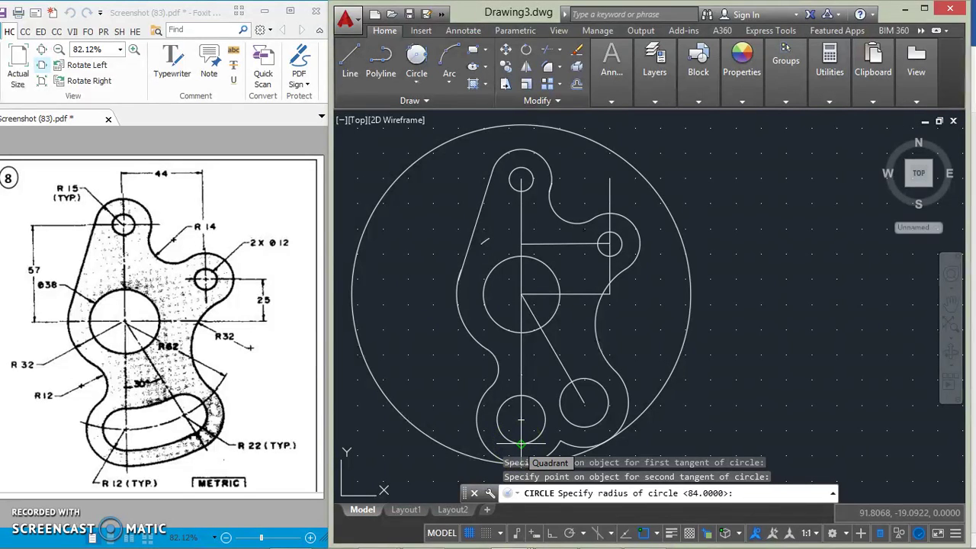
type("74")
key("Return")
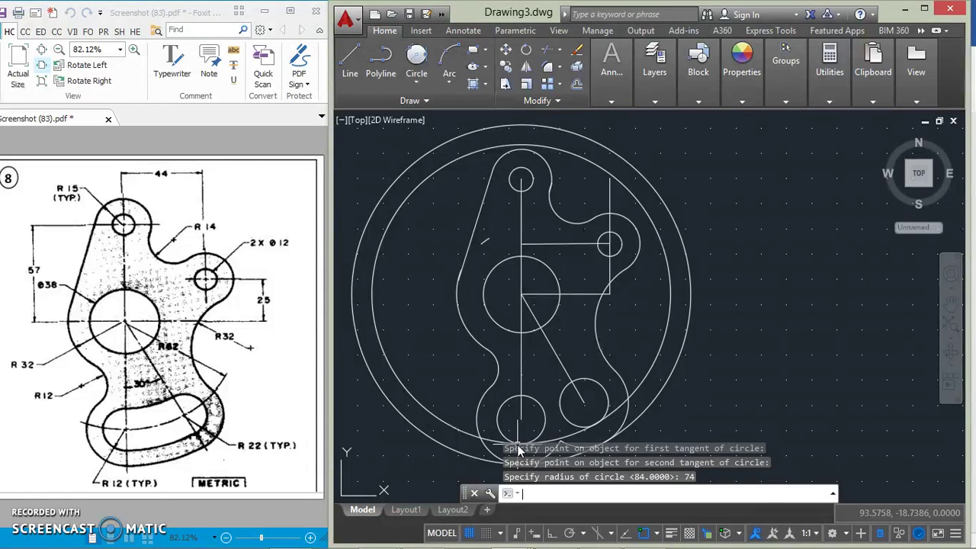
- Trim the radius-74 circle beside both lower lobes and the radius-84 circle beside the lower-left lobe, using all objects as cutting edges
left_click(526, 436)
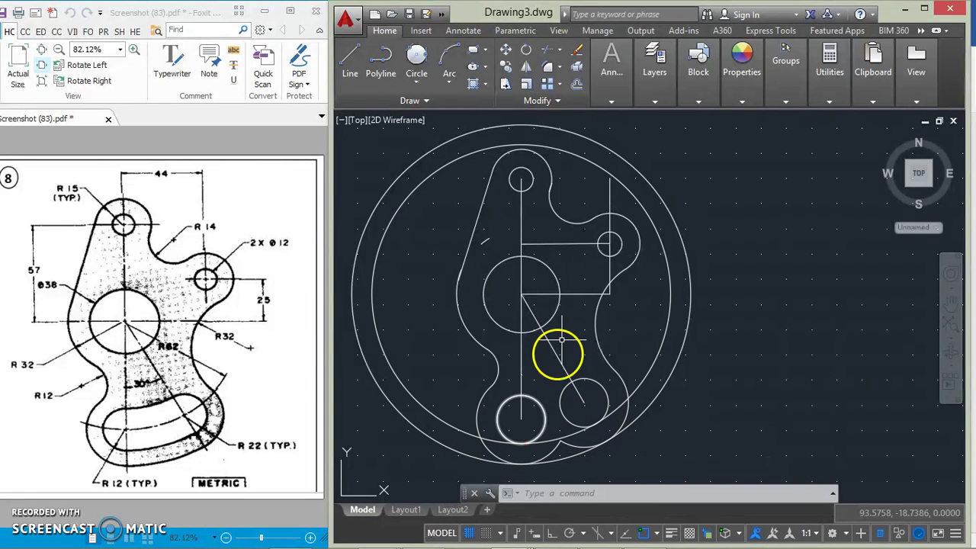
left_click(547, 49)
right_click(719, 381)
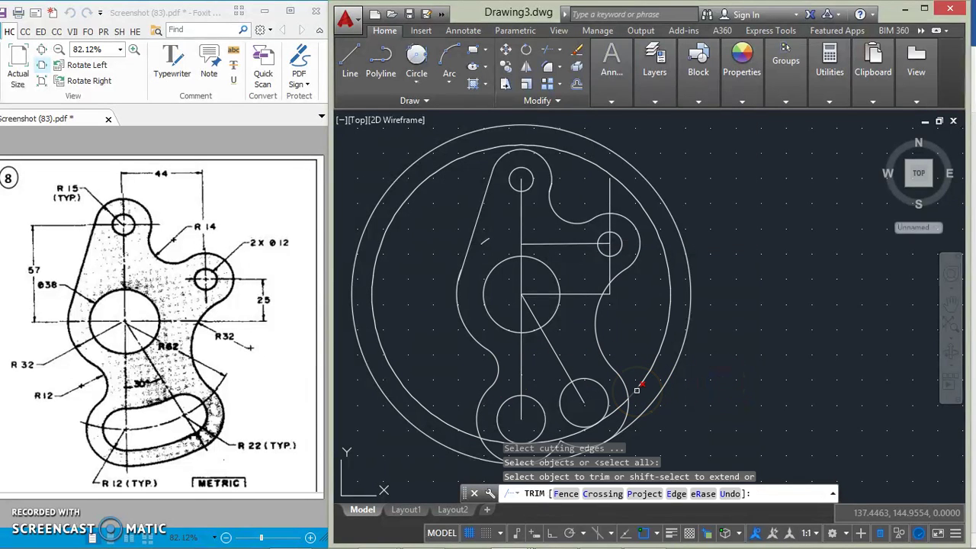
left_click(633, 395)
left_click(622, 405)
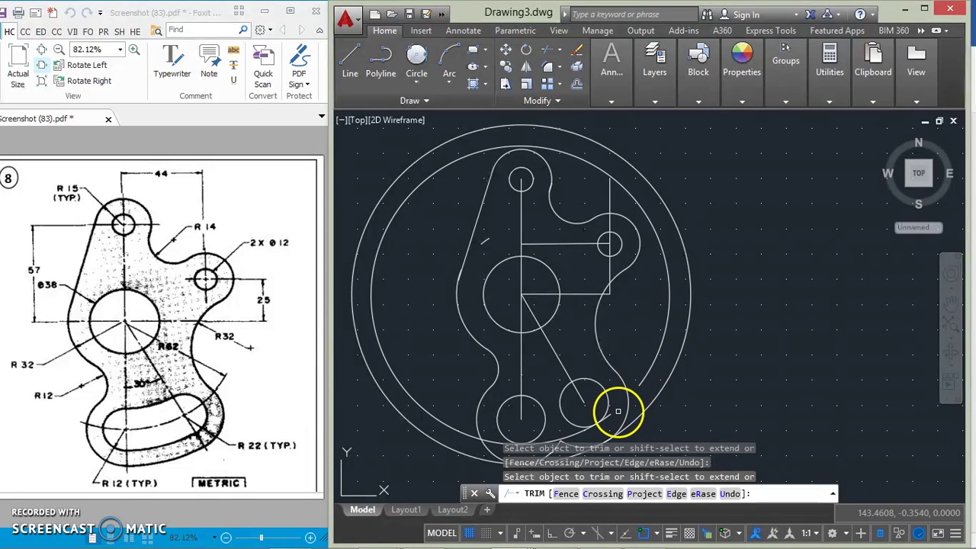
left_click(607, 417)
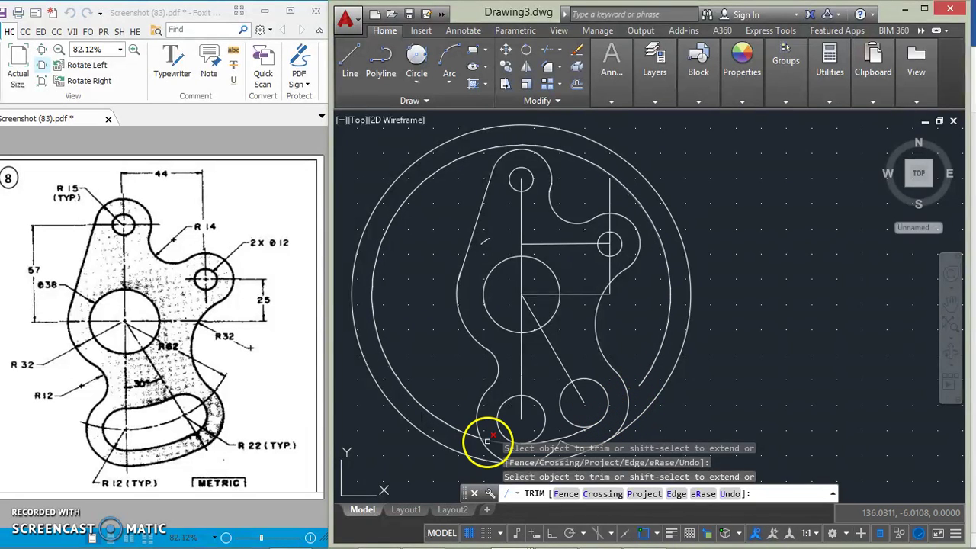
left_click(493, 441)
left_click(466, 439)
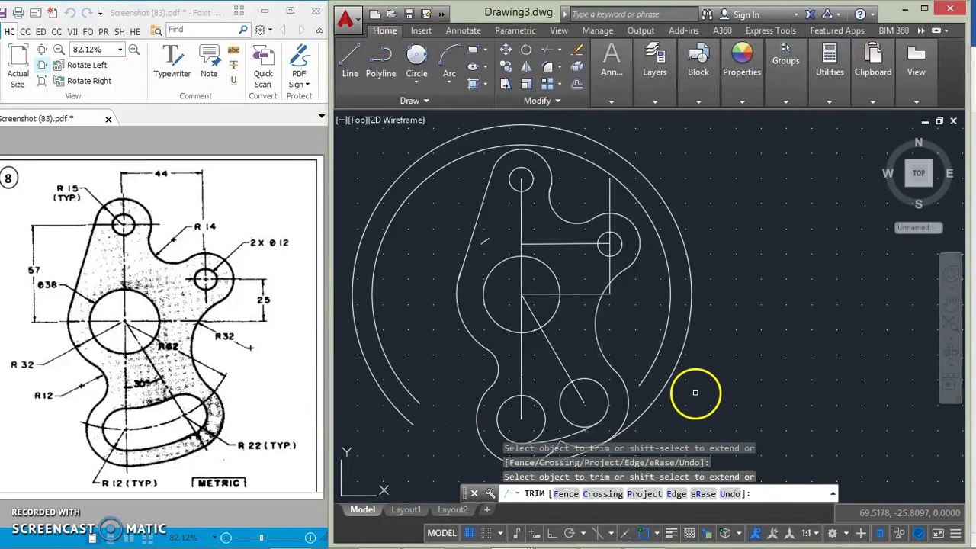
- Trim the radius-84 circle beside the lower-right lobe and the radius-22 arcs left between the two lower lobes
middle_click_drag(653, 420, 640, 394)
left_click(577, 421)
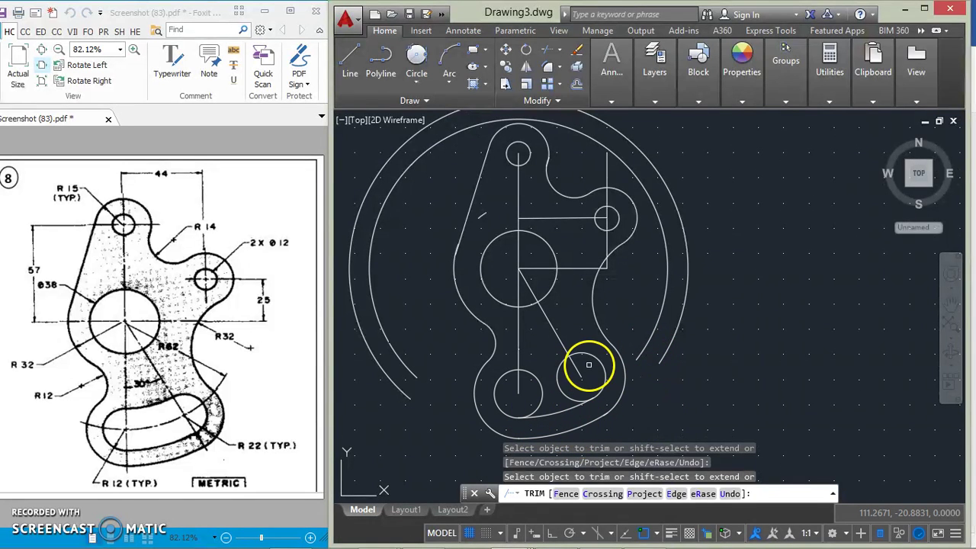
left_click(629, 349)
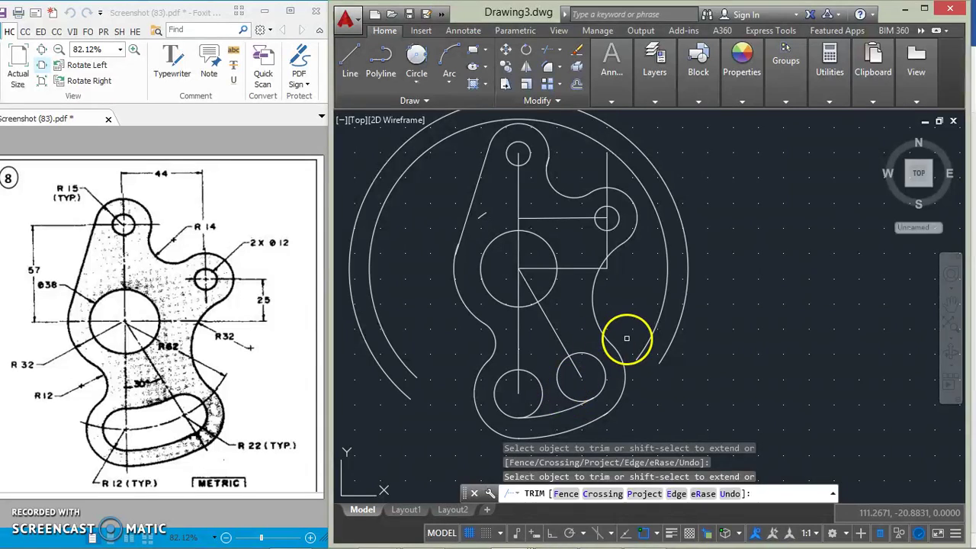
key("Return")
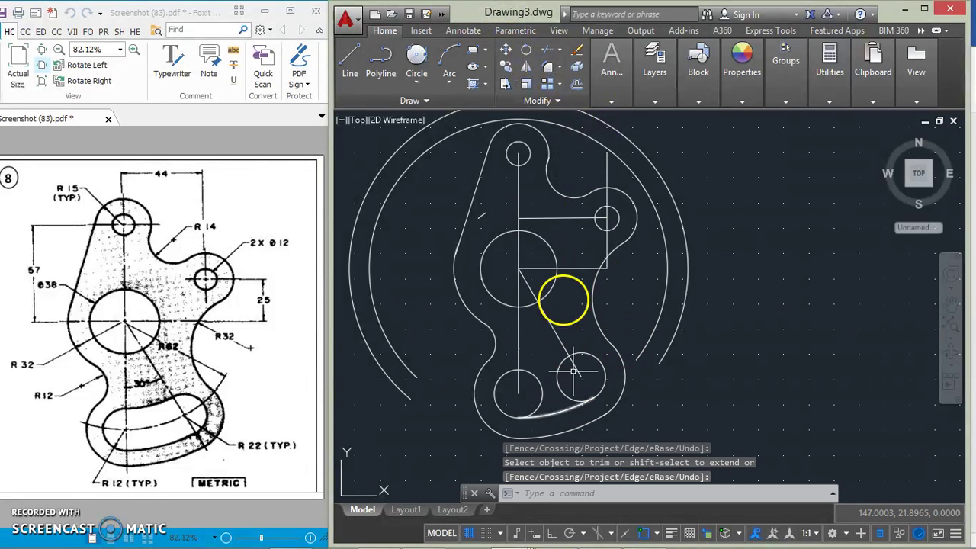
- Offset the slot's lower arc by 24 upward to form the slot's upper edge
left_click(579, 85)
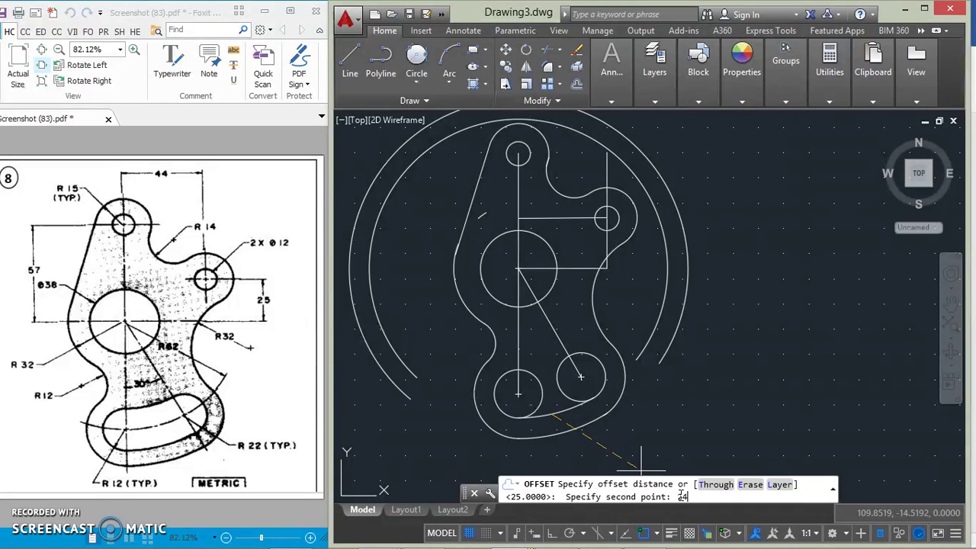
key("Return")
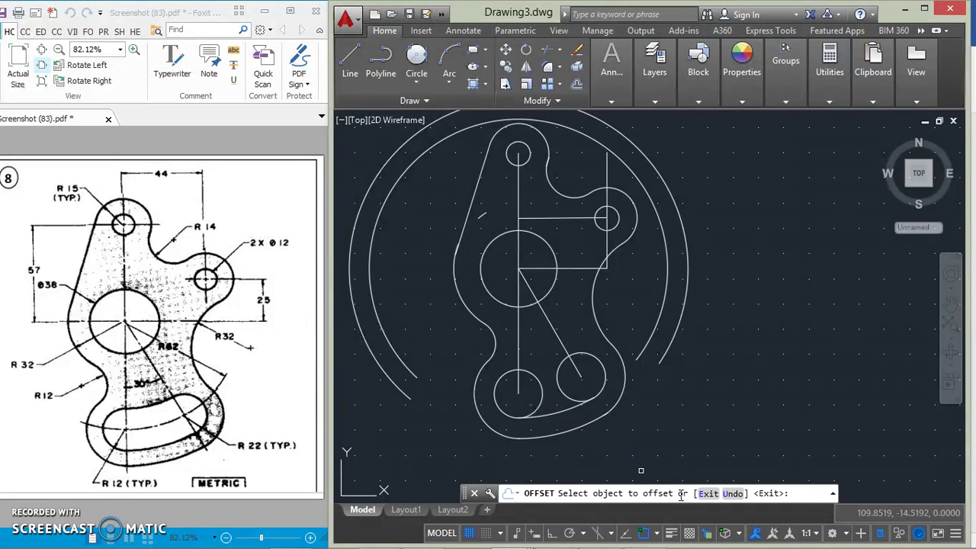
left_click(565, 413)
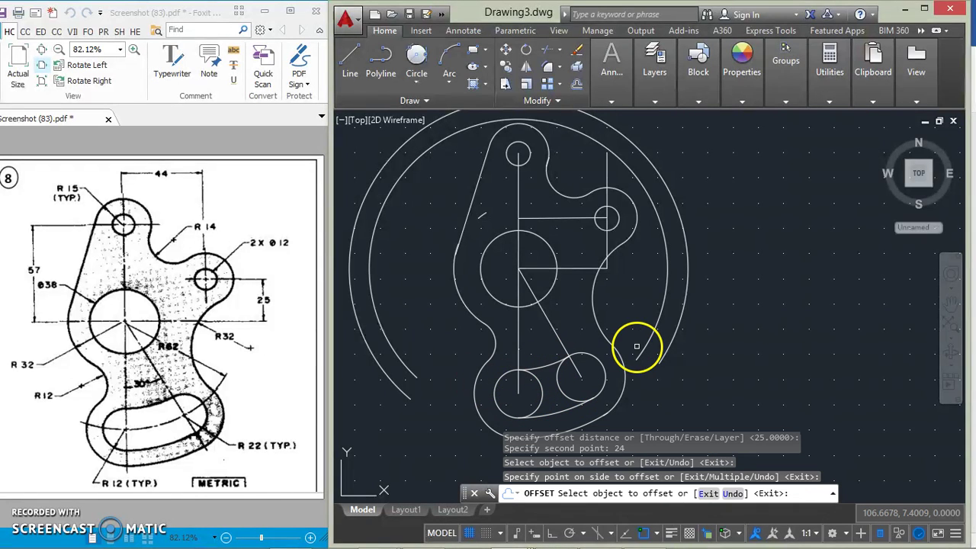
key("Return")
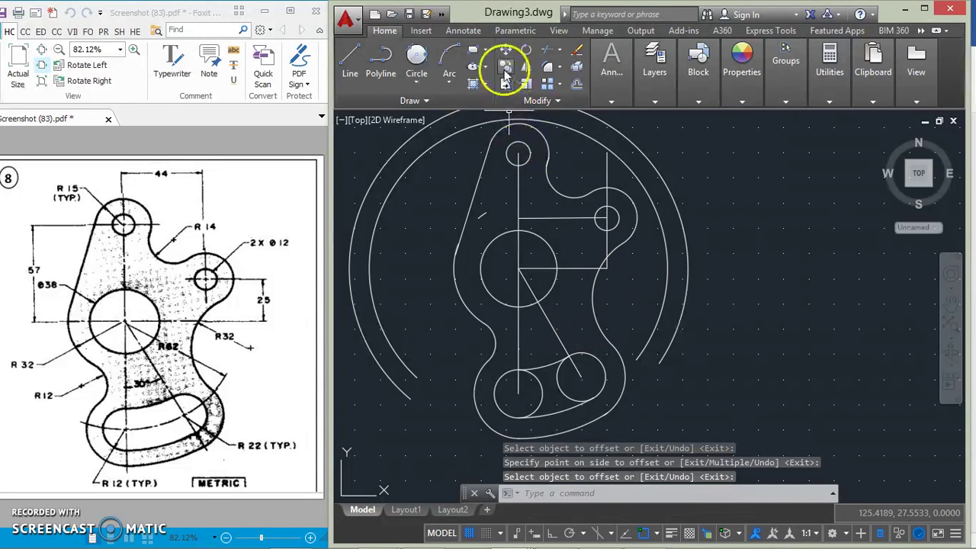
- Trim the inner portions of the two lower radius-12 circles, using all objects as cutting edges, to leave a closed curved slot
left_click(611, 67)
left_click(543, 52)
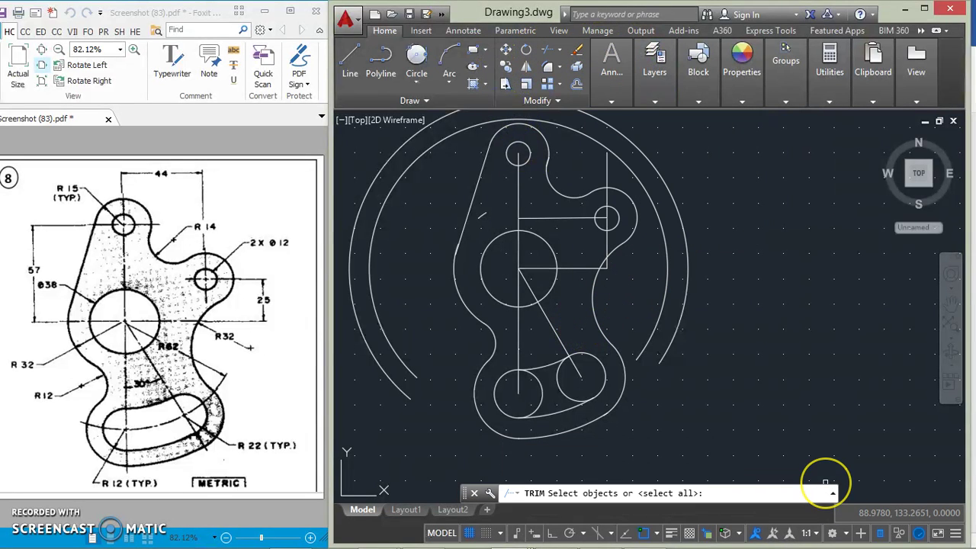
key("Return")
left_click(565, 397)
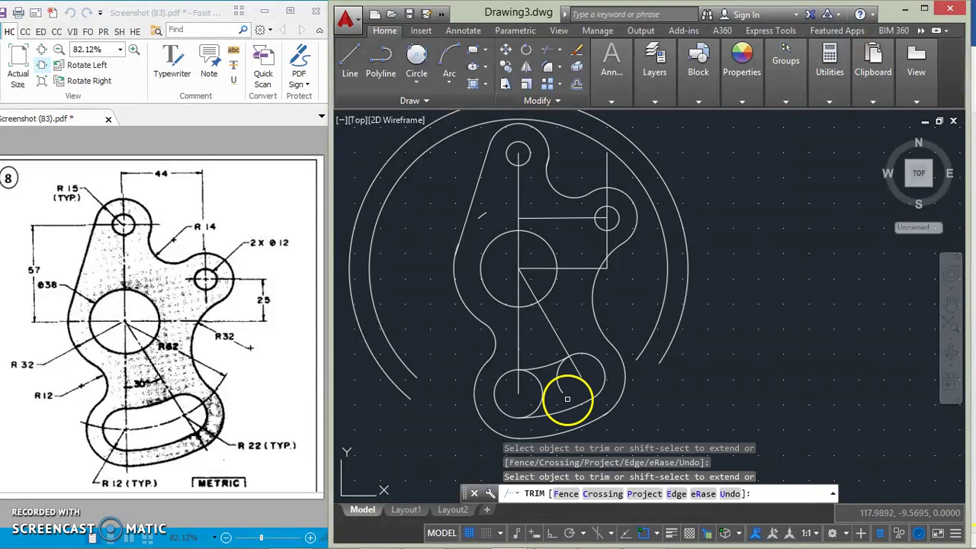
left_click(555, 376)
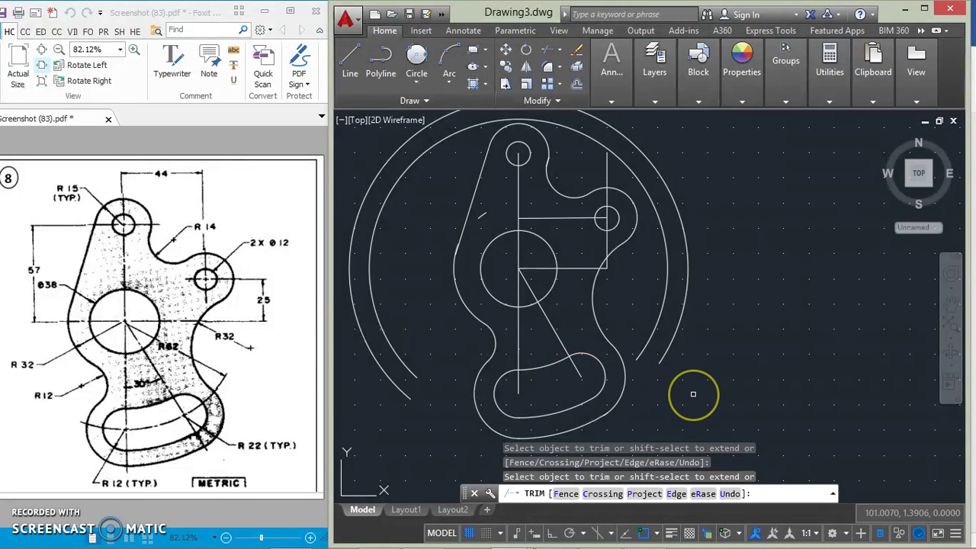
key("Return")
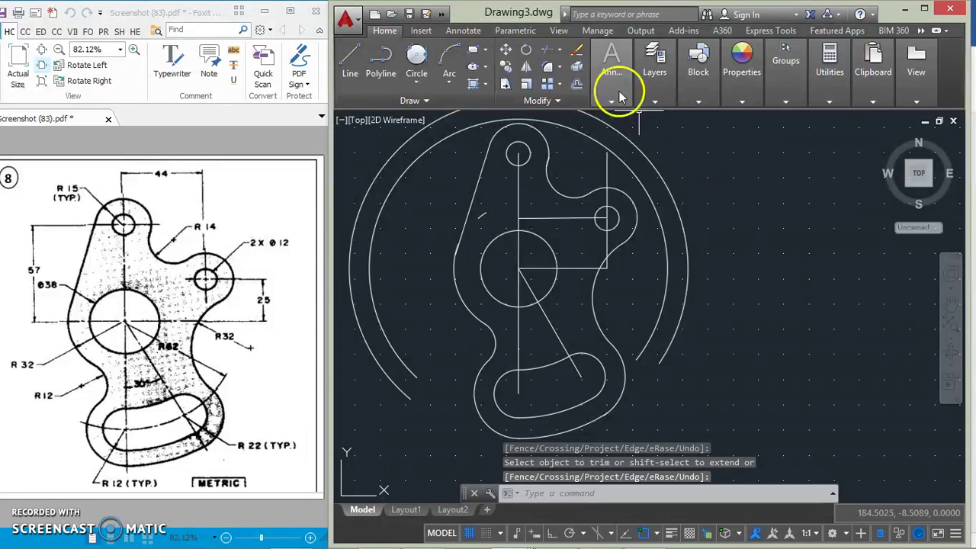
- Erase both leftover large outer arcs, all the straight construction lines between the hole centres, and the short stray segment inside the bracket
left_click(576, 49)
left_click(668, 184)
left_click(649, 193)
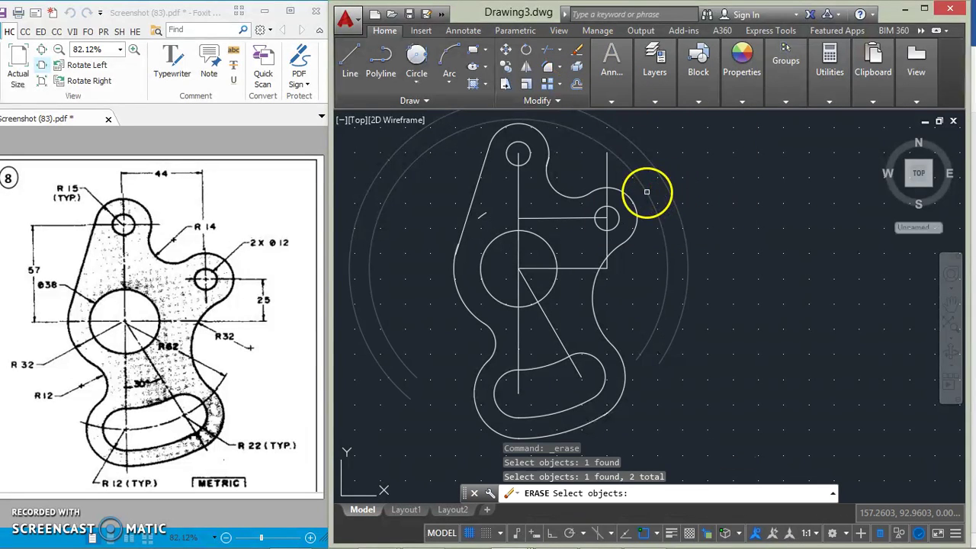
left_click(517, 176)
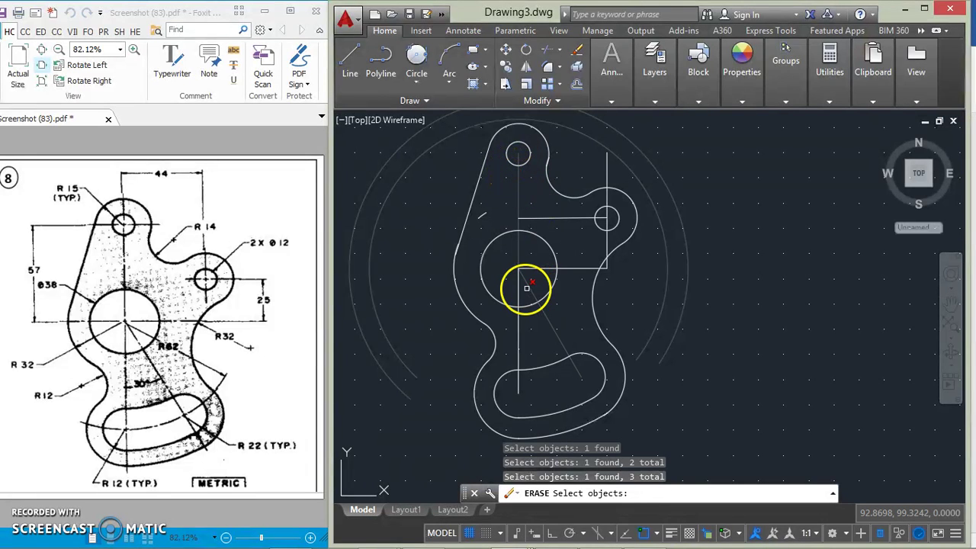
left_click(523, 280)
left_click(530, 271)
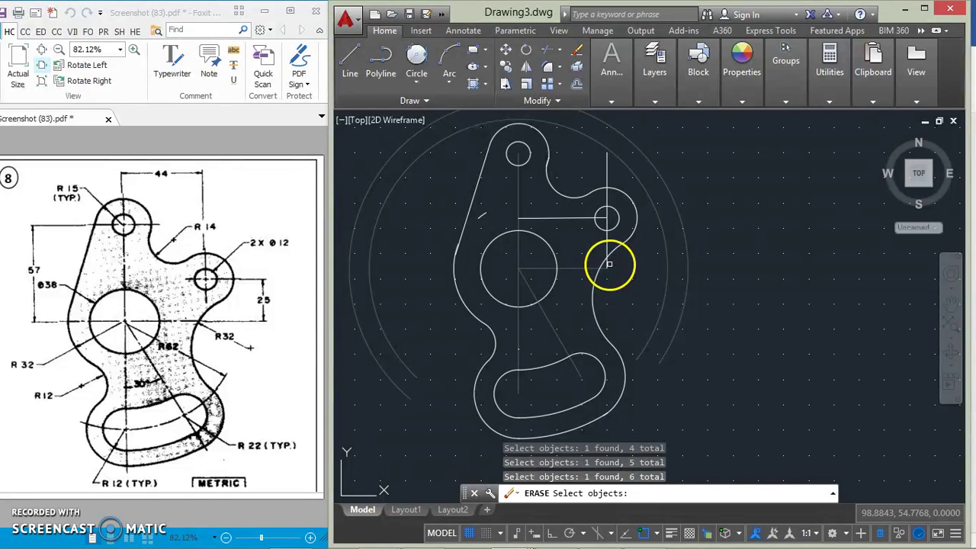
left_click(606, 240)
left_click(582, 219)
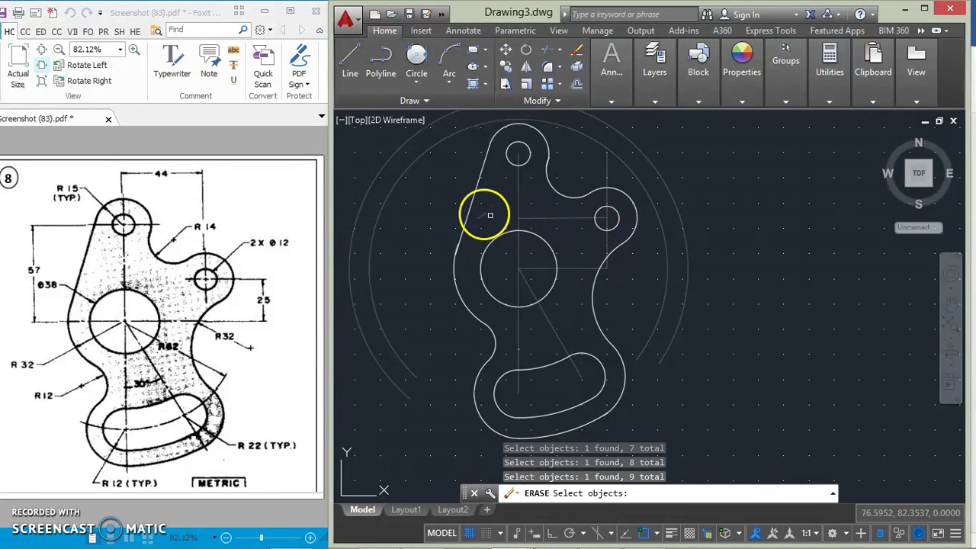
key("Return")
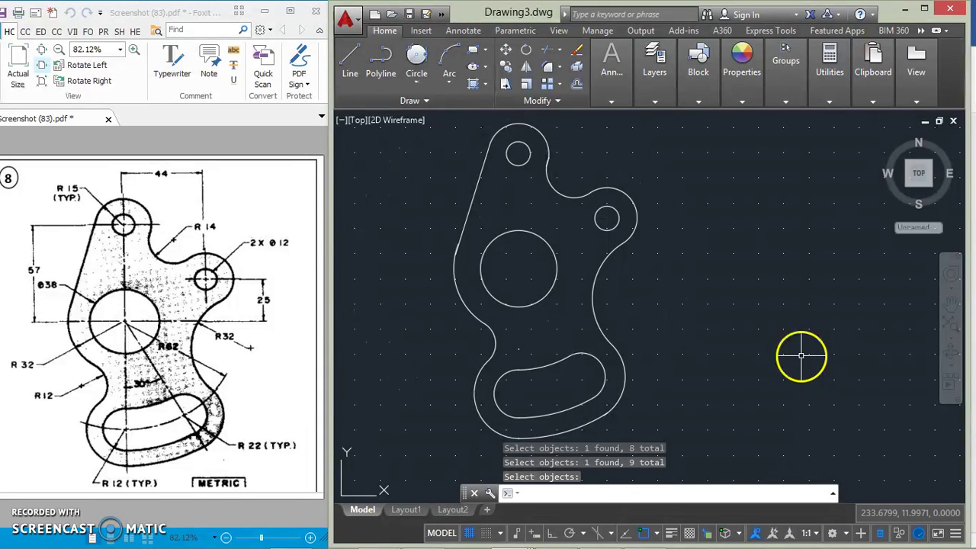